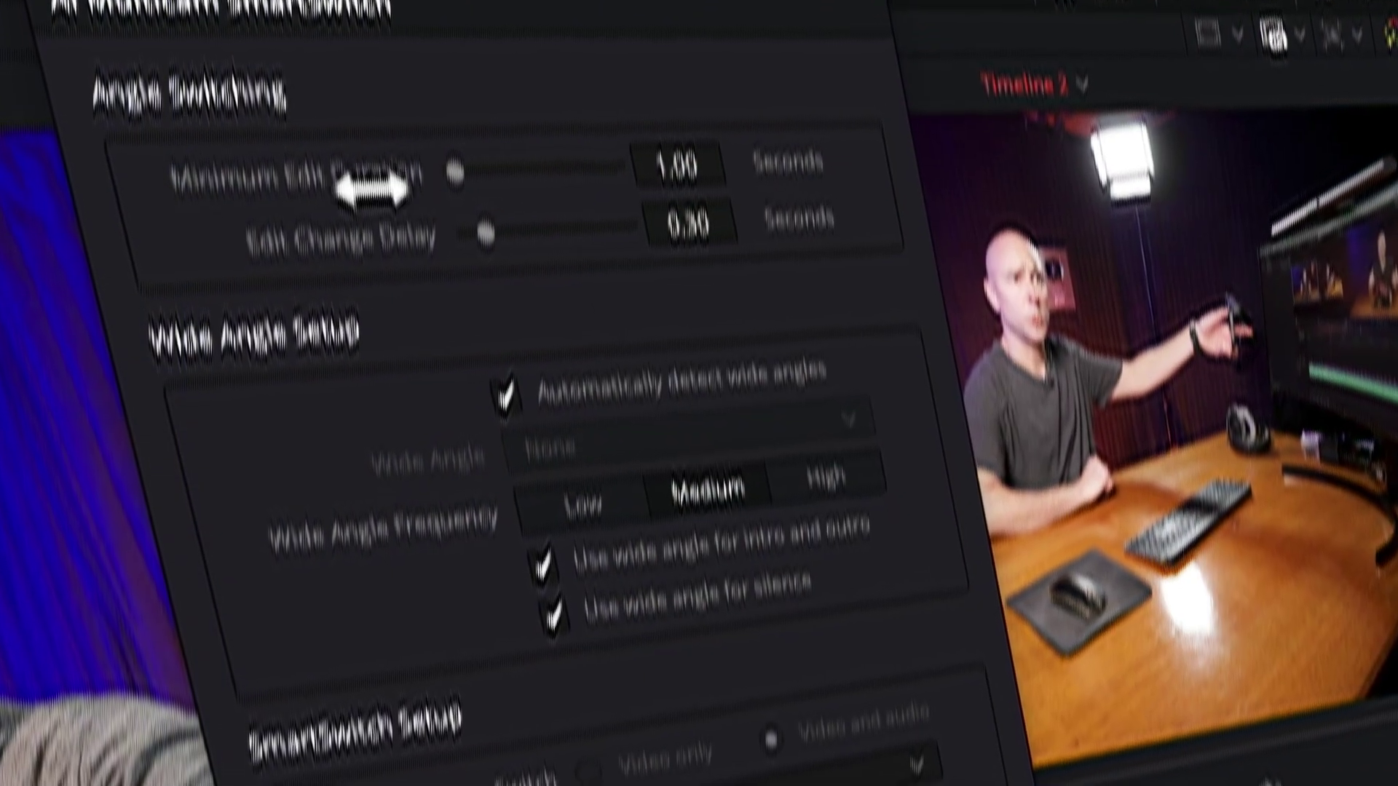
# Select the iPhone, Tight and Wide subclips and start a new multicam clip from them
pyautogui.moveTo(372, 189); pyautogui.dragTo(431, 275)
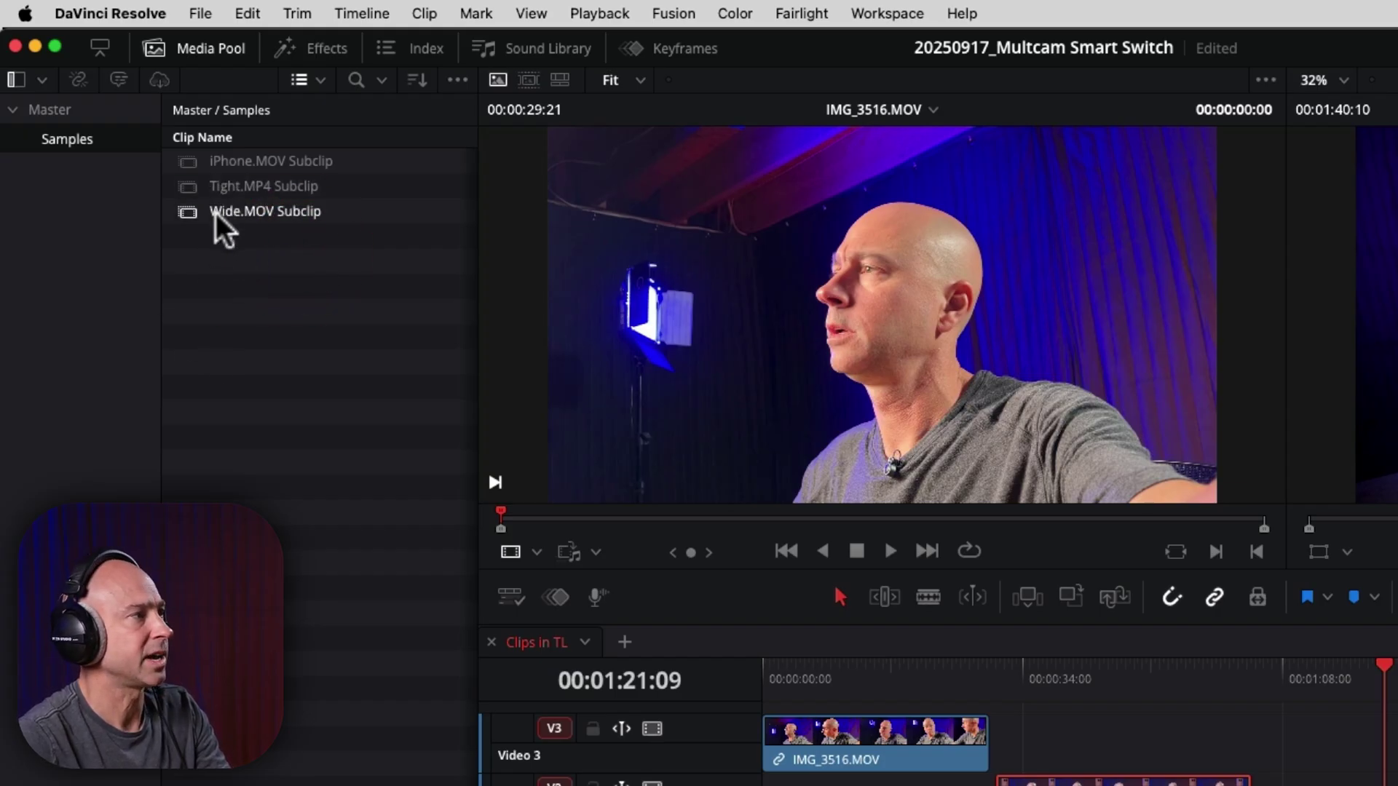
pyautogui.moveTo(266, 253); pyautogui.dragTo(212, 159)
pyautogui.rightClick(213, 159)
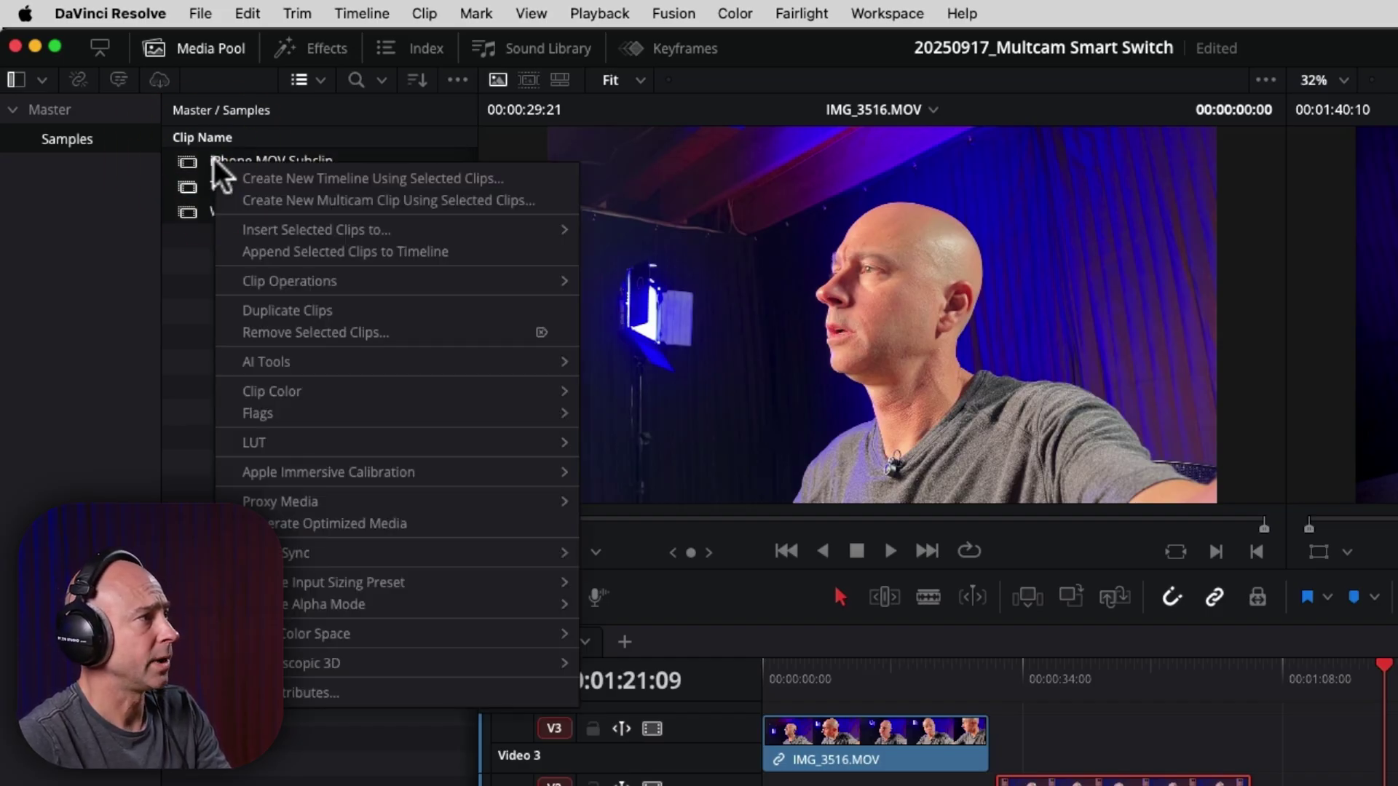
pyautogui.click(407, 202)
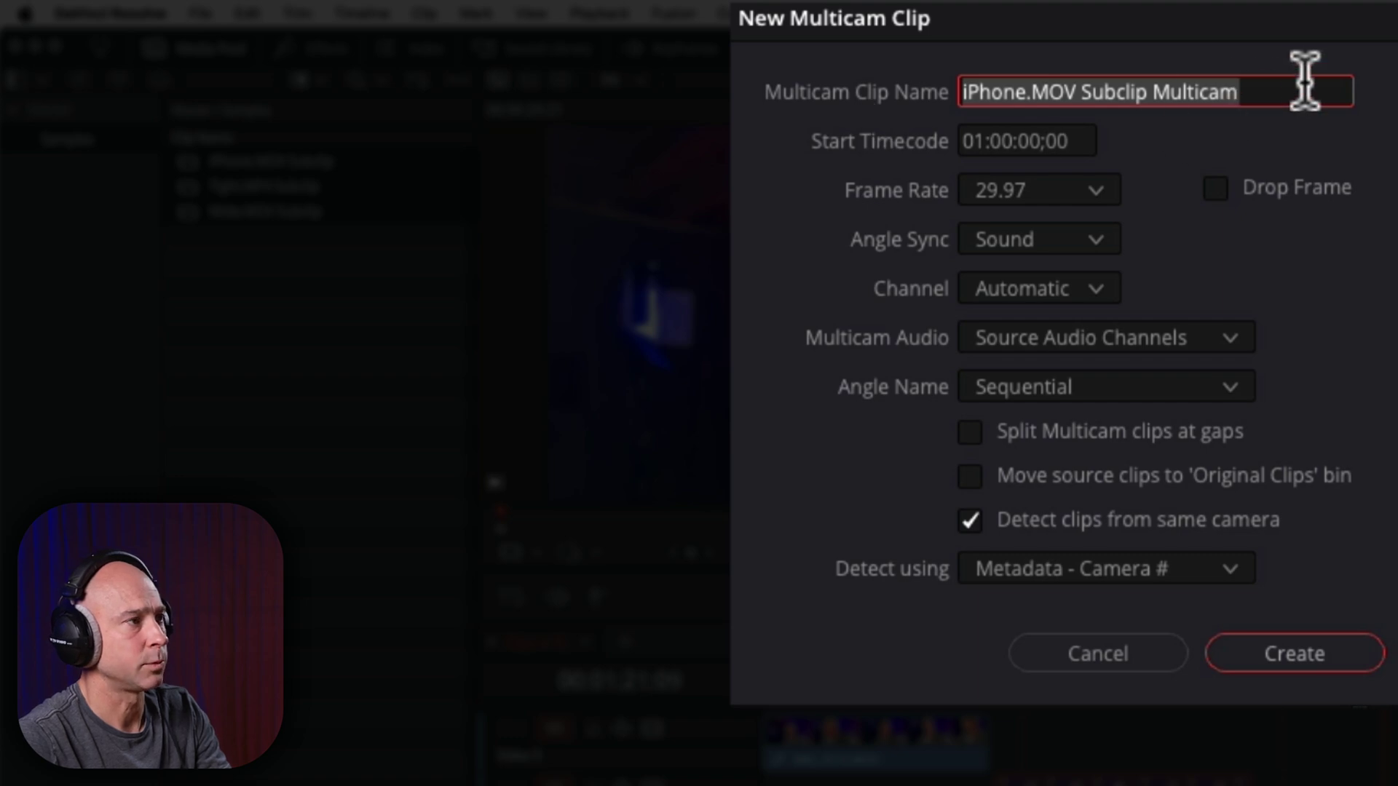
# Name the clip Multicam, sync by Sound with Source Audio Channels and sequential angle names, and create it
pyautogui.click(1283, 92)
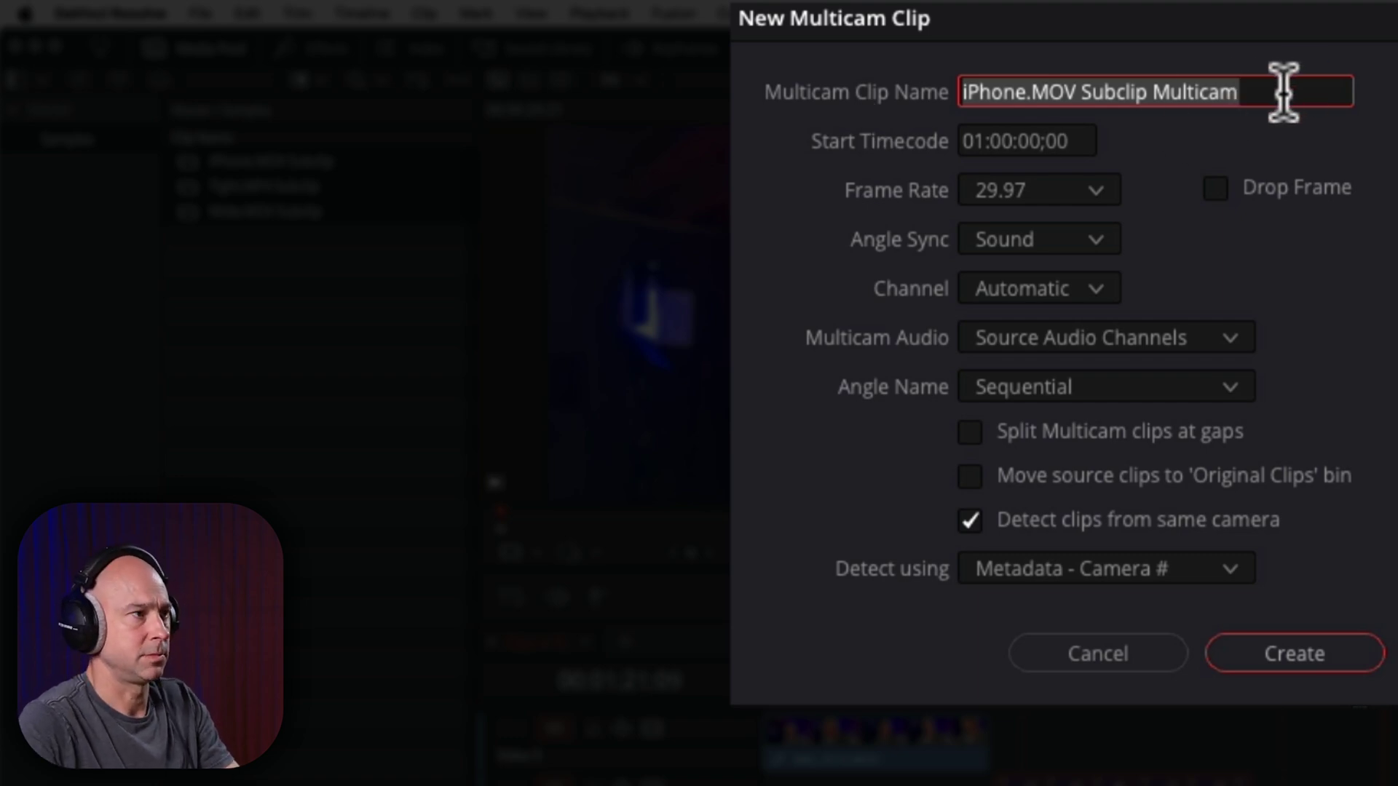
pyautogui.moveTo(1155, 92); pyautogui.dragTo(963, 94)
pyautogui.press('BackSpace')
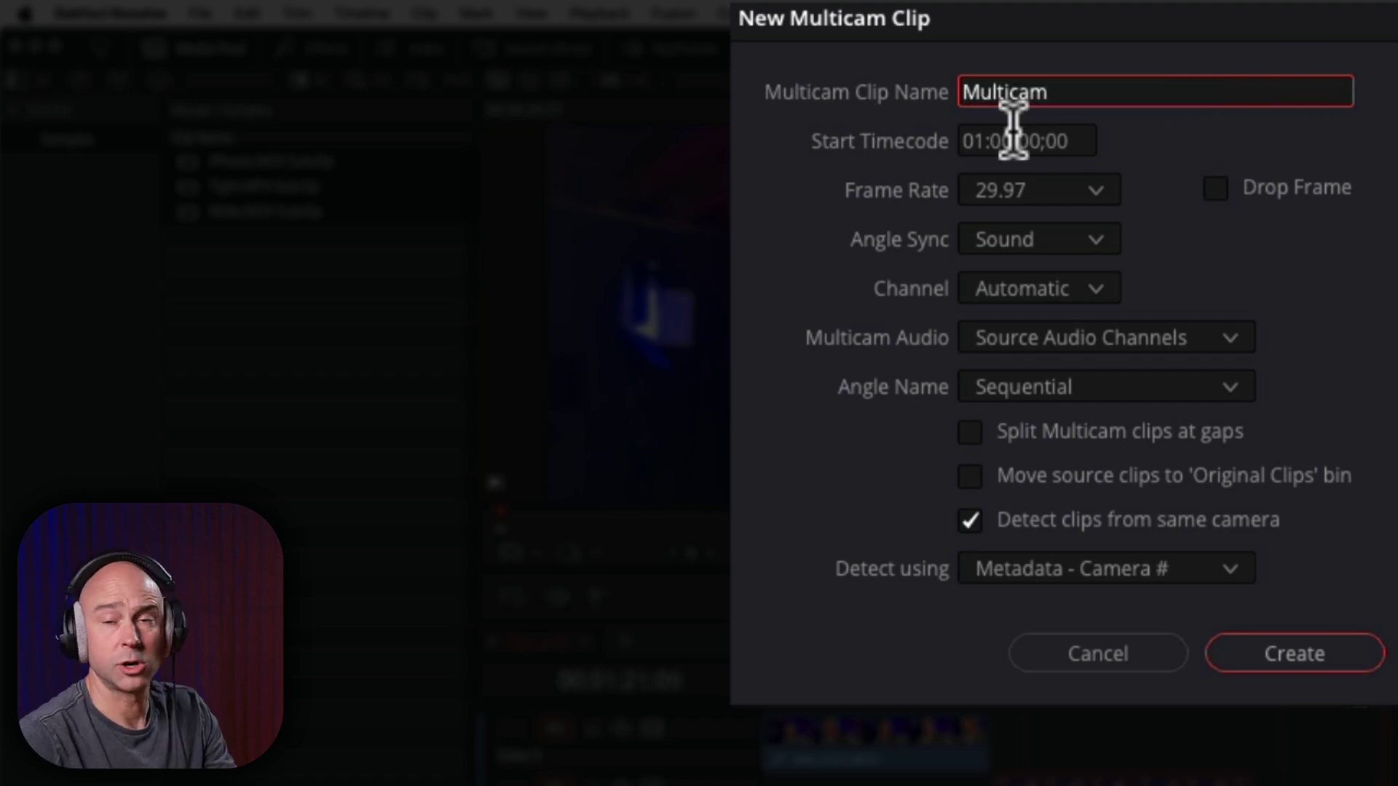
pyautogui.click(1064, 237)
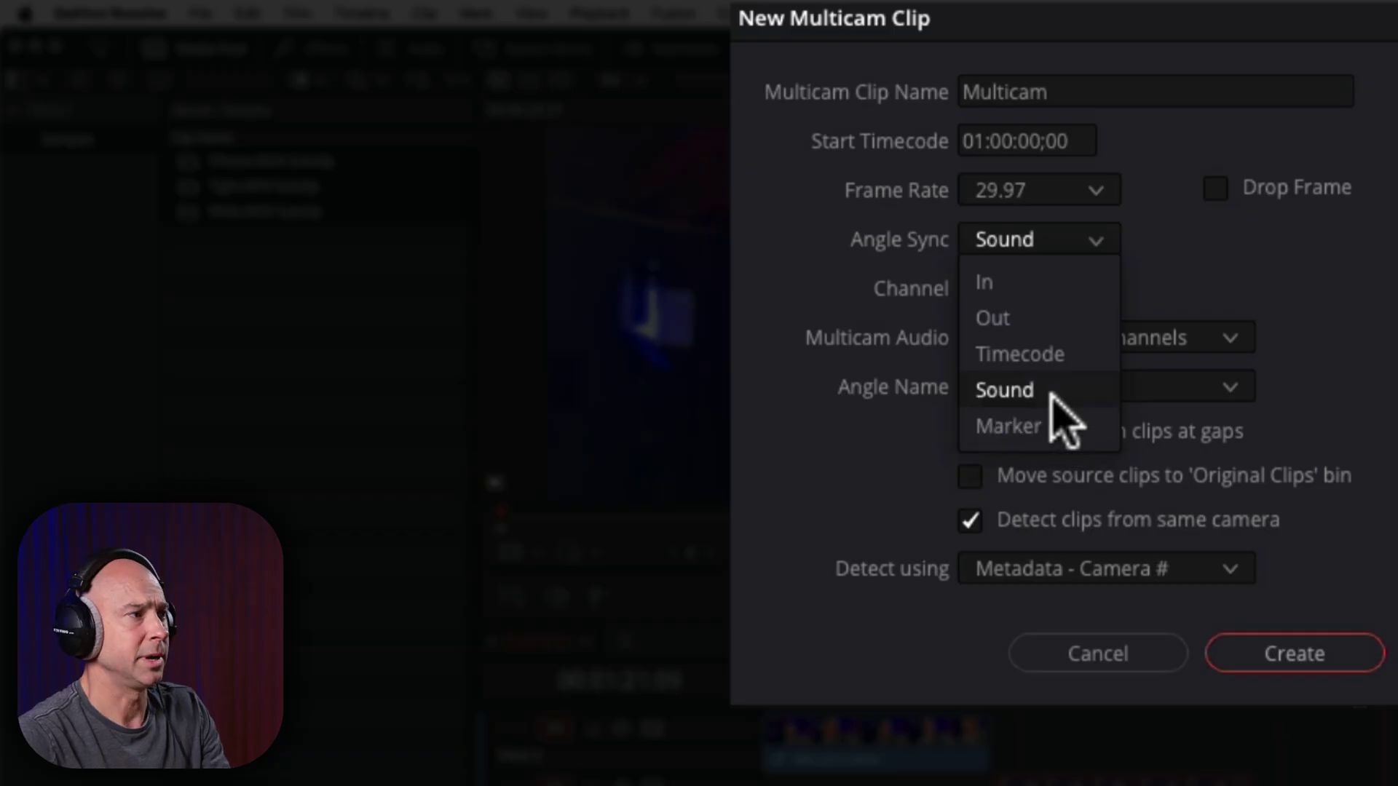
pyautogui.click(1052, 393)
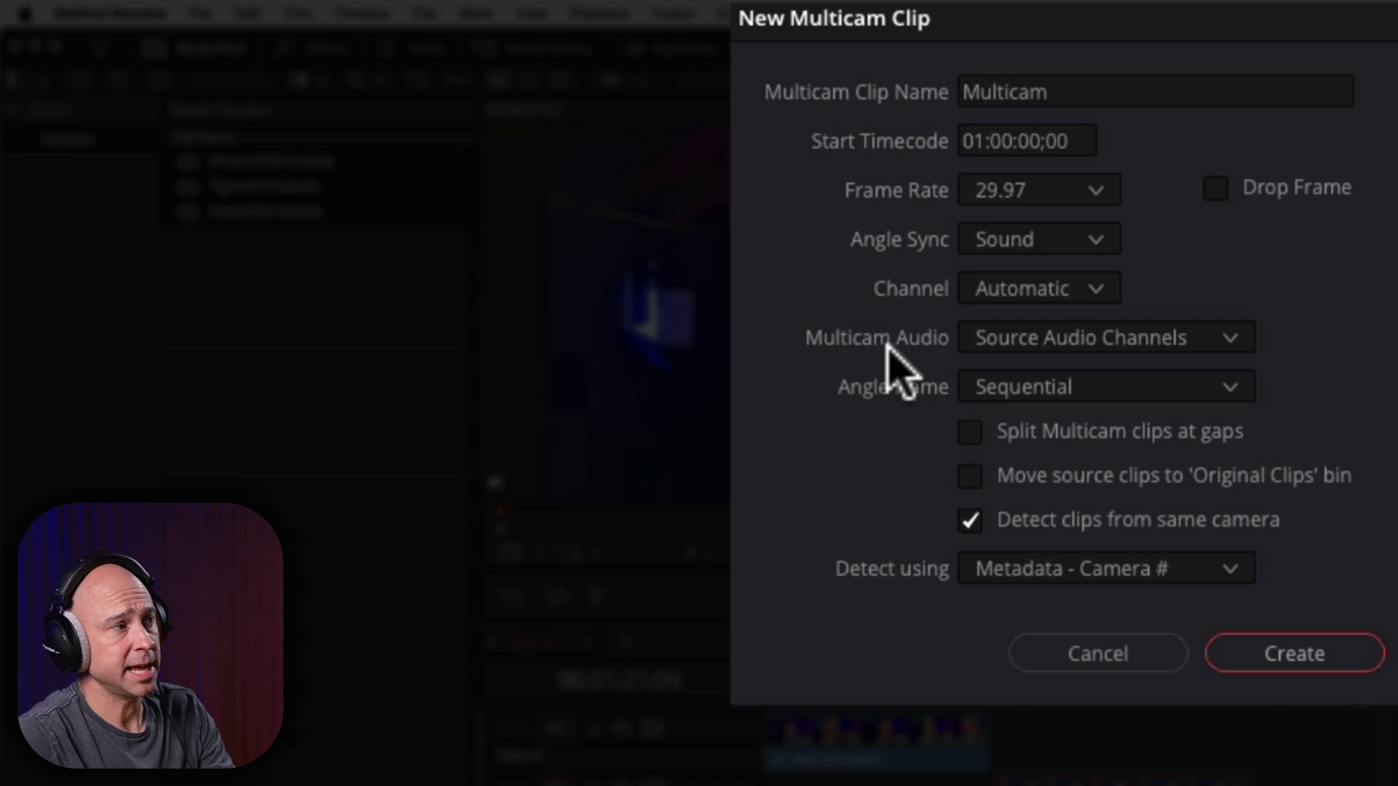
pyautogui.click(1041, 341)
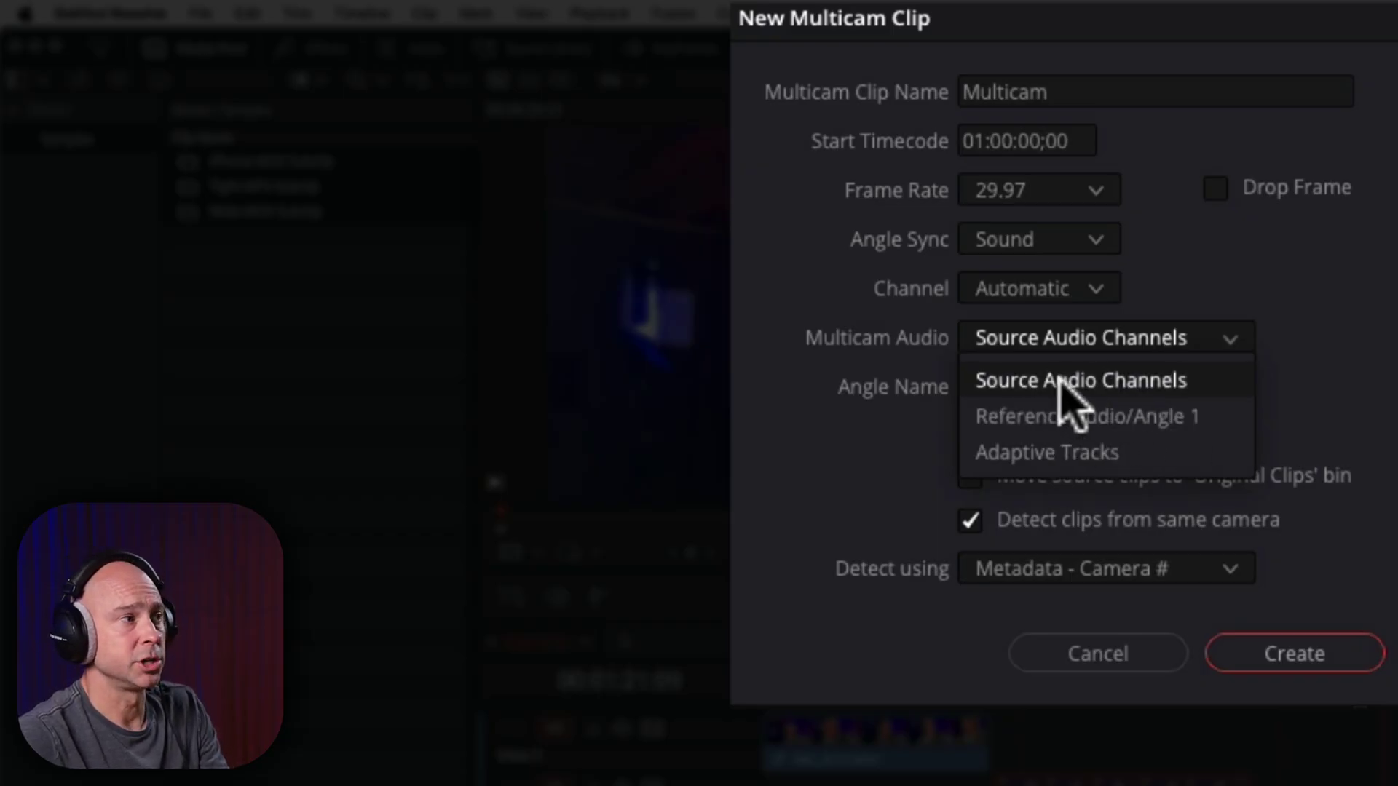
pyautogui.click(1060, 379)
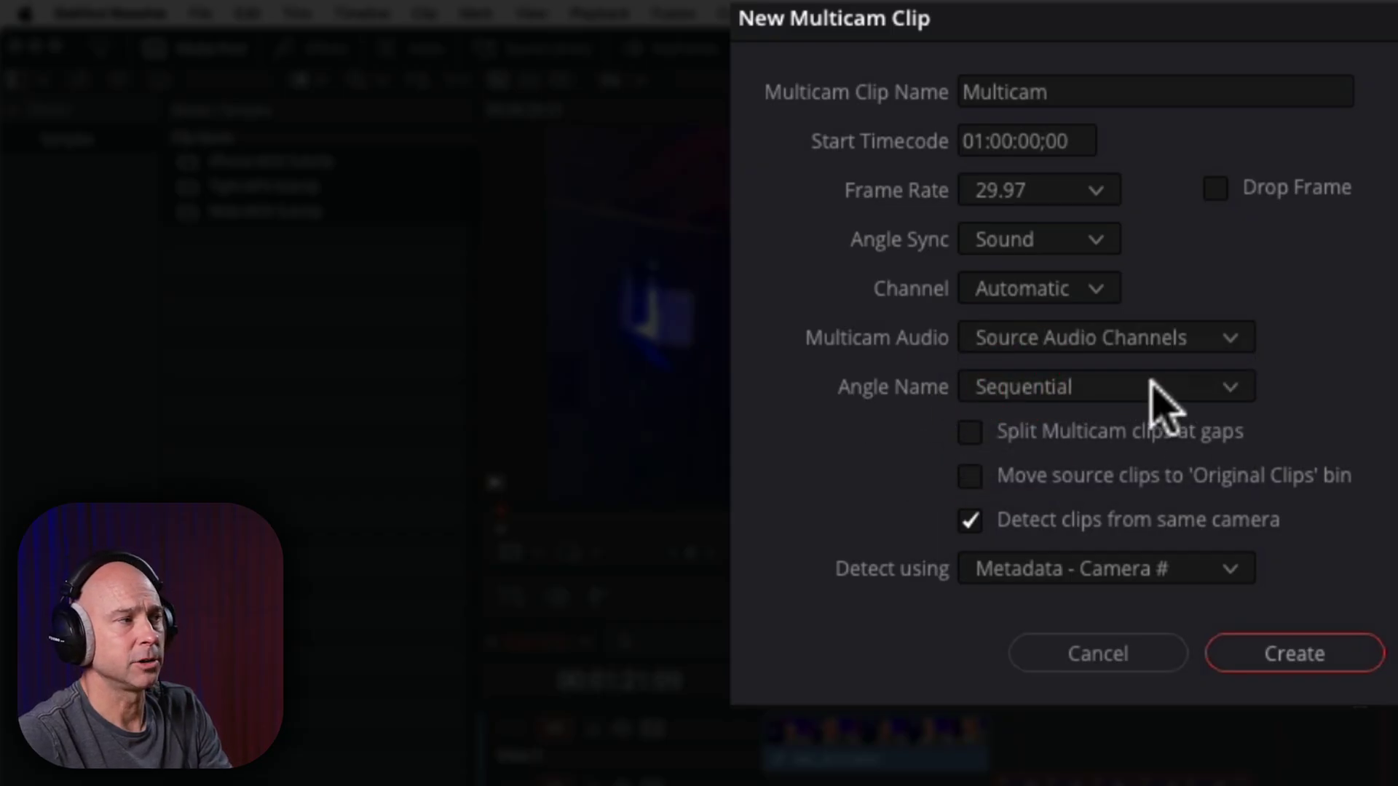
pyautogui.click(1154, 382)
pyautogui.click(1059, 429)
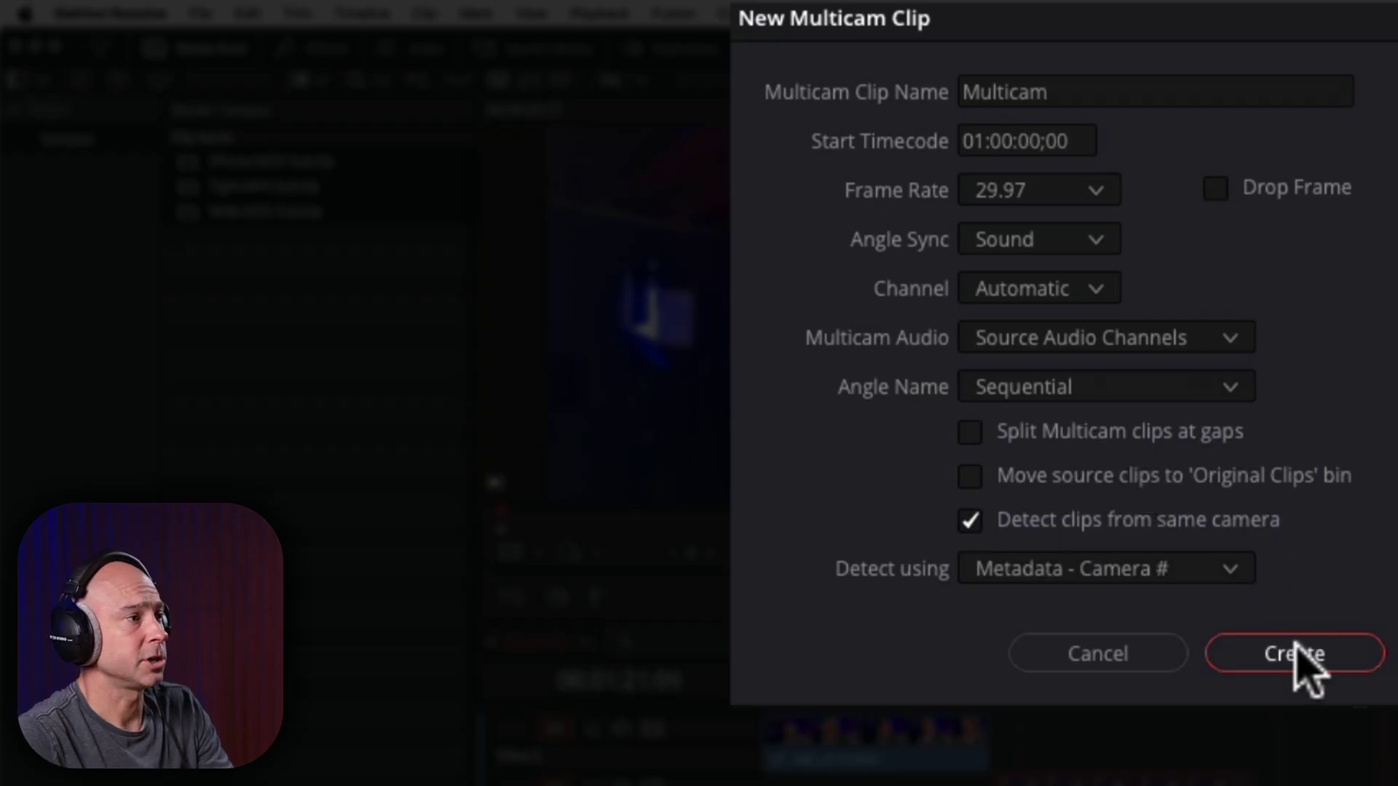
pyautogui.click(1290, 655)
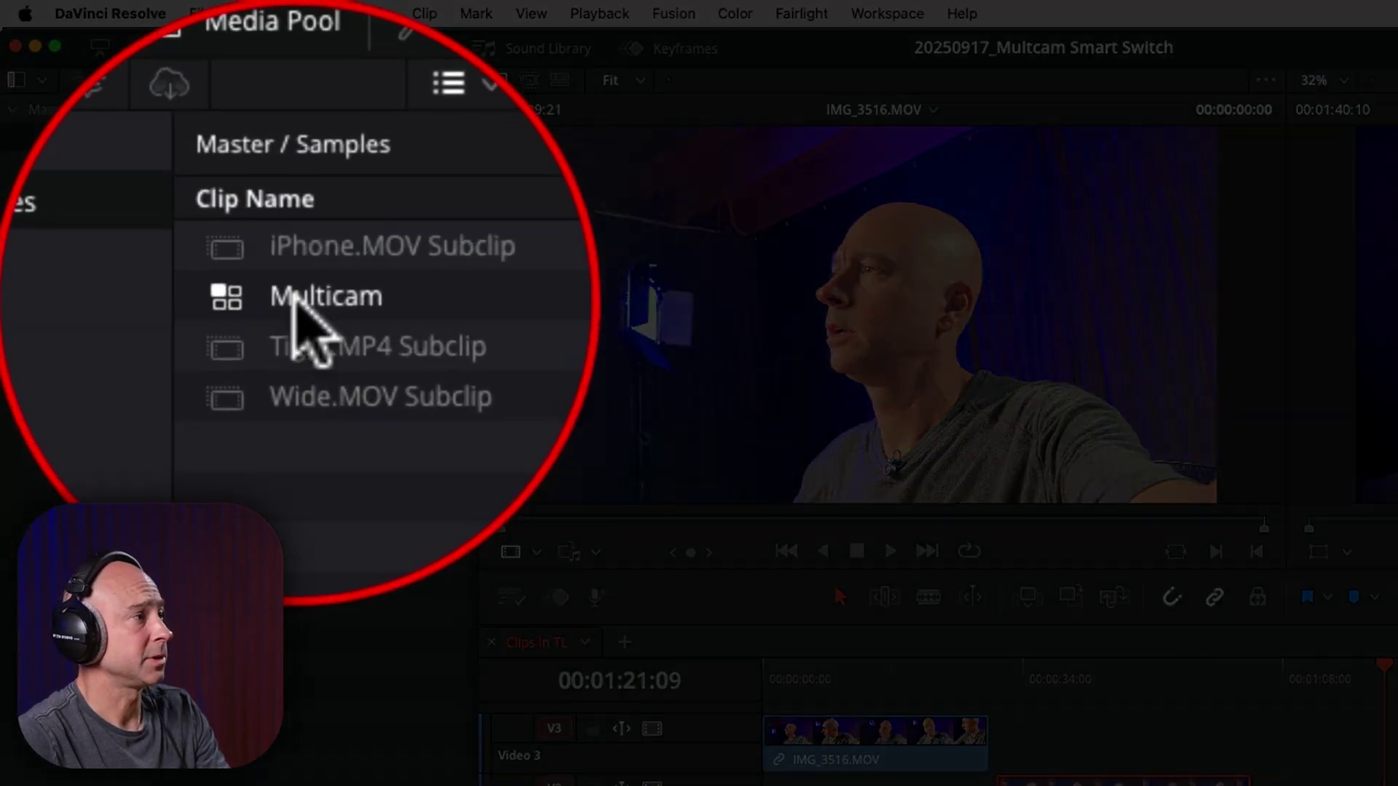
# Create Timeline 2 from the Multicam clip in the bin
pyautogui.click(294, 295)
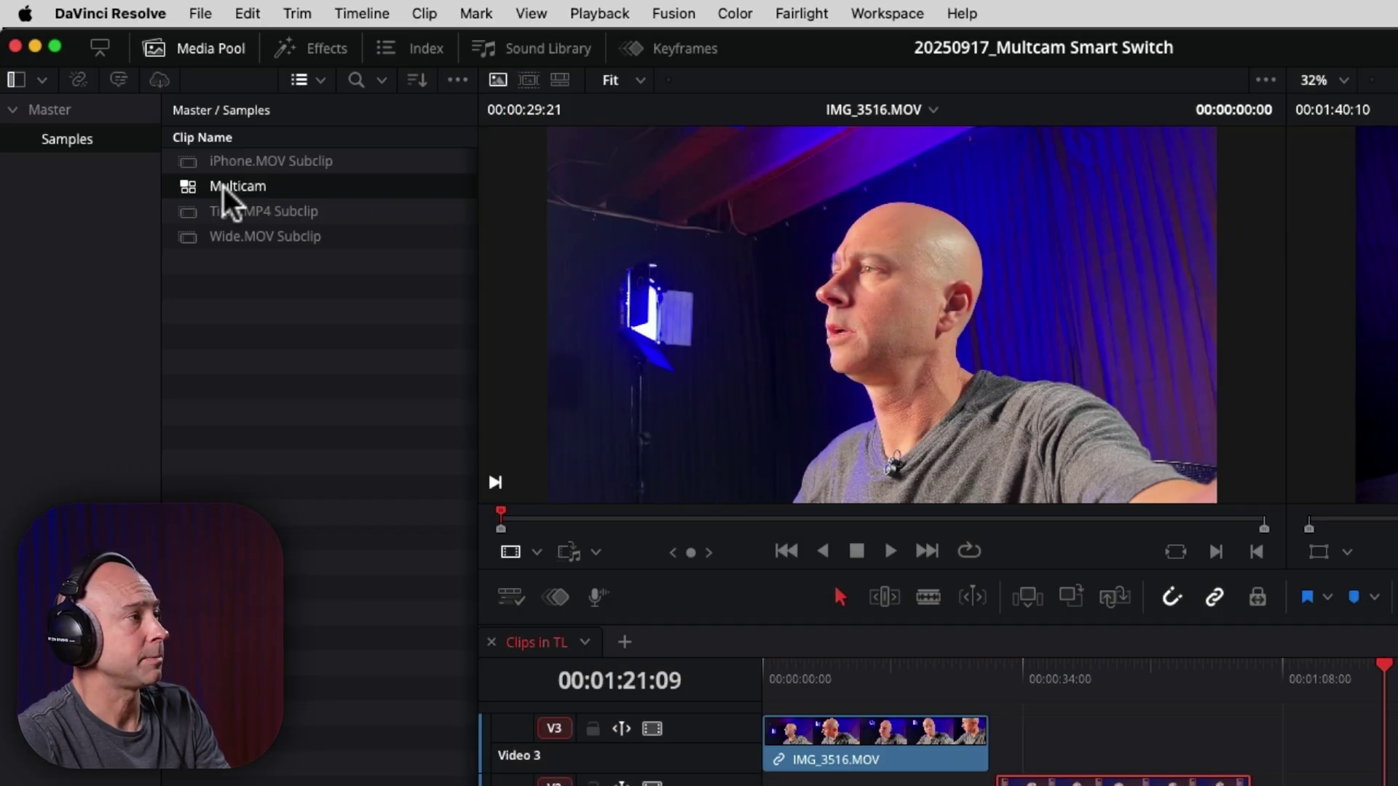
pyautogui.rightClick(224, 186)
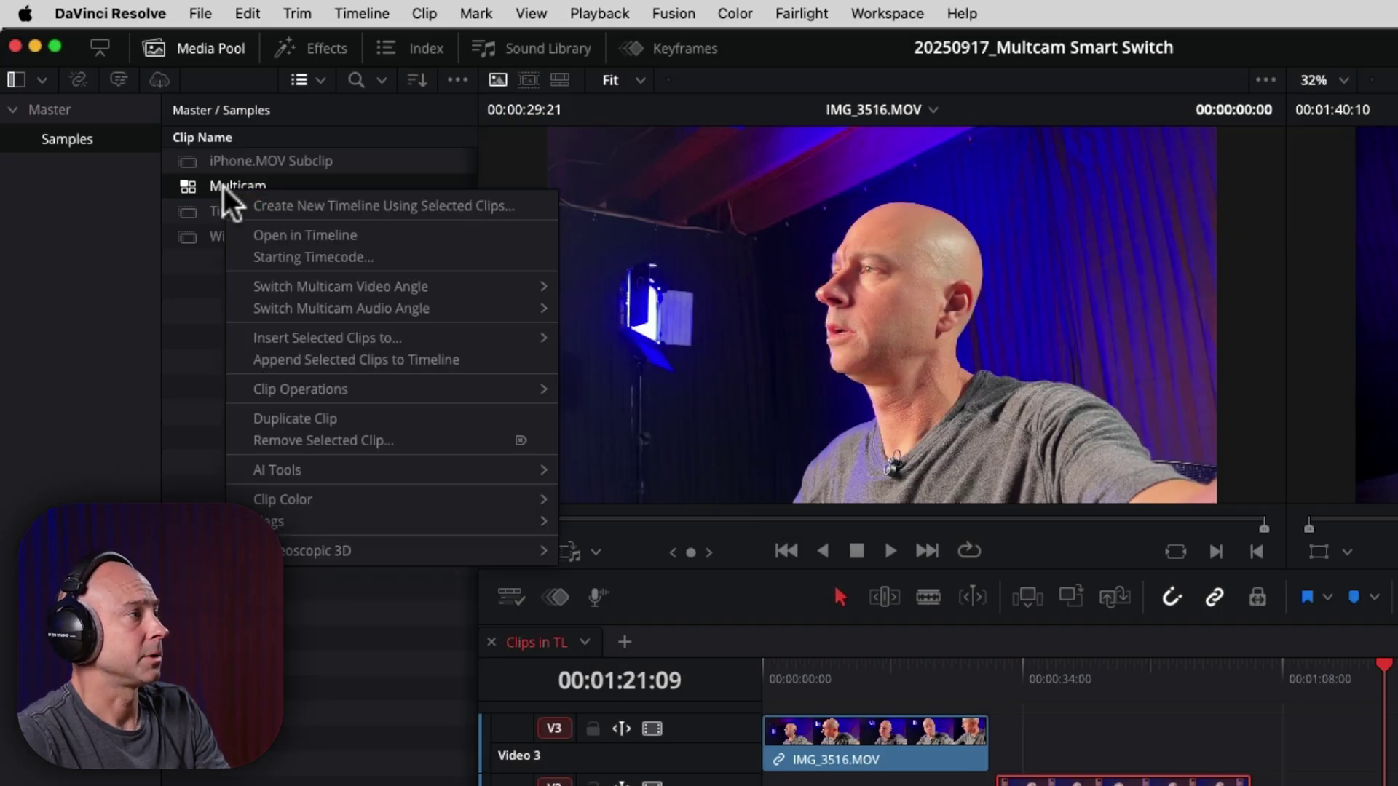
pyautogui.click(277, 205)
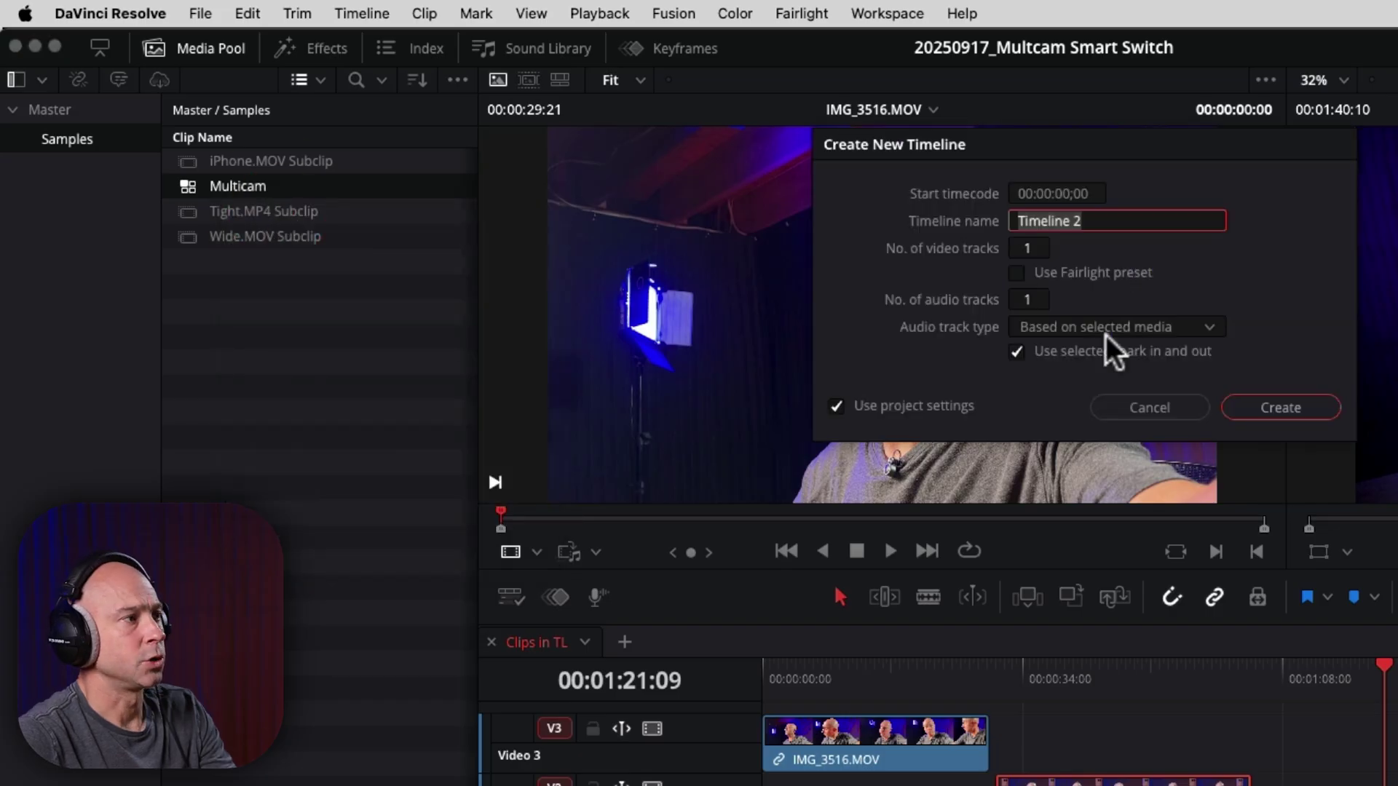
pyautogui.click(1287, 404)
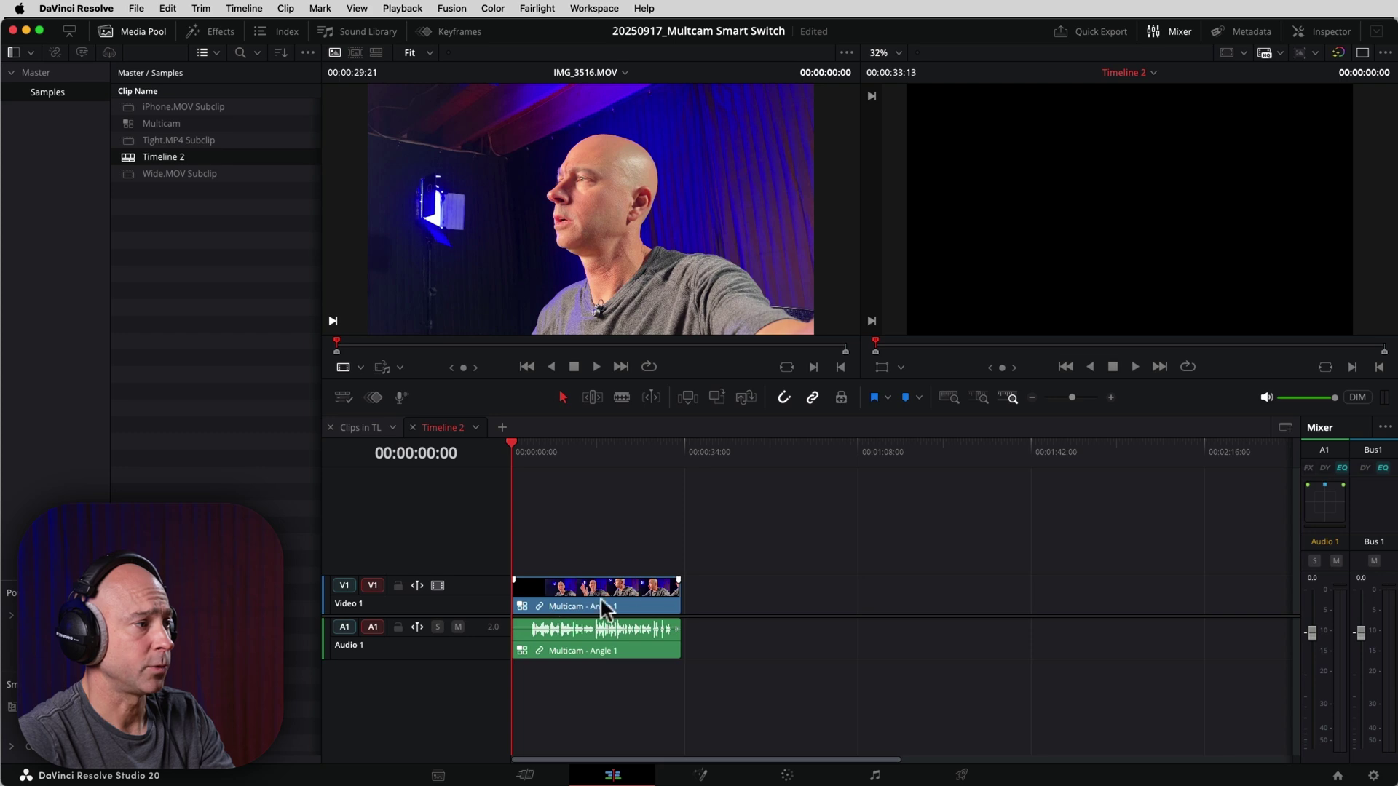
# Preview Timeline 2 from about three to six seconds in
pyautogui.click(528, 450)
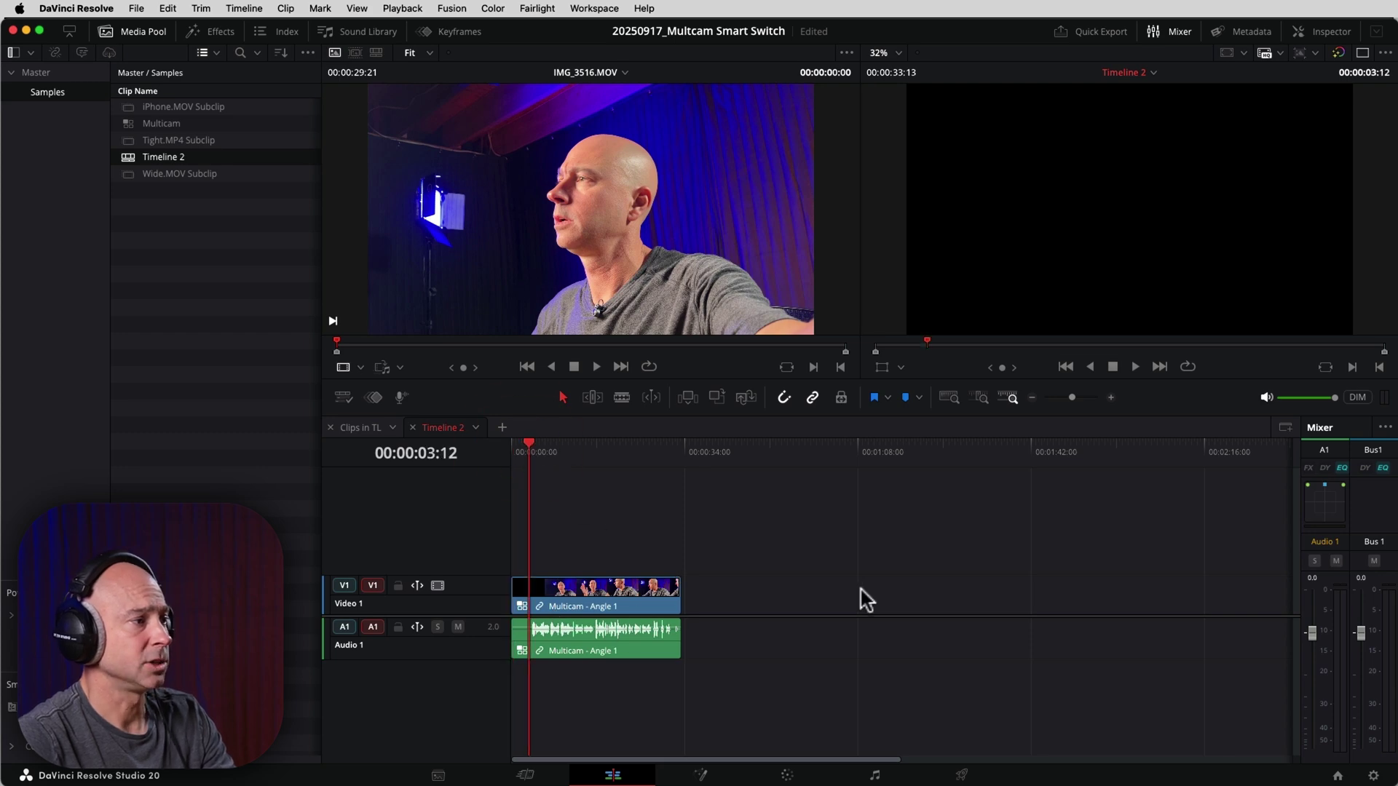
pyautogui.press('space')
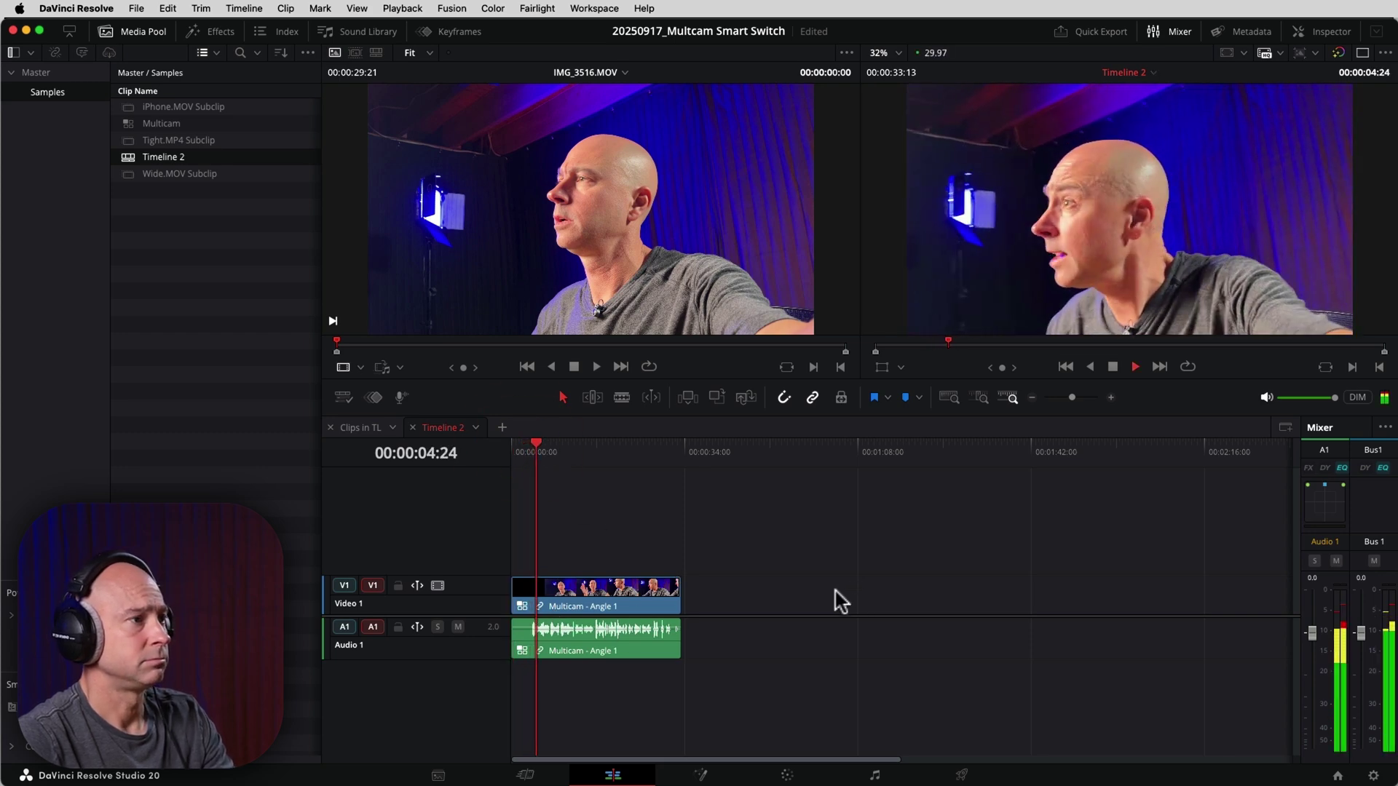
pyautogui.press('space')
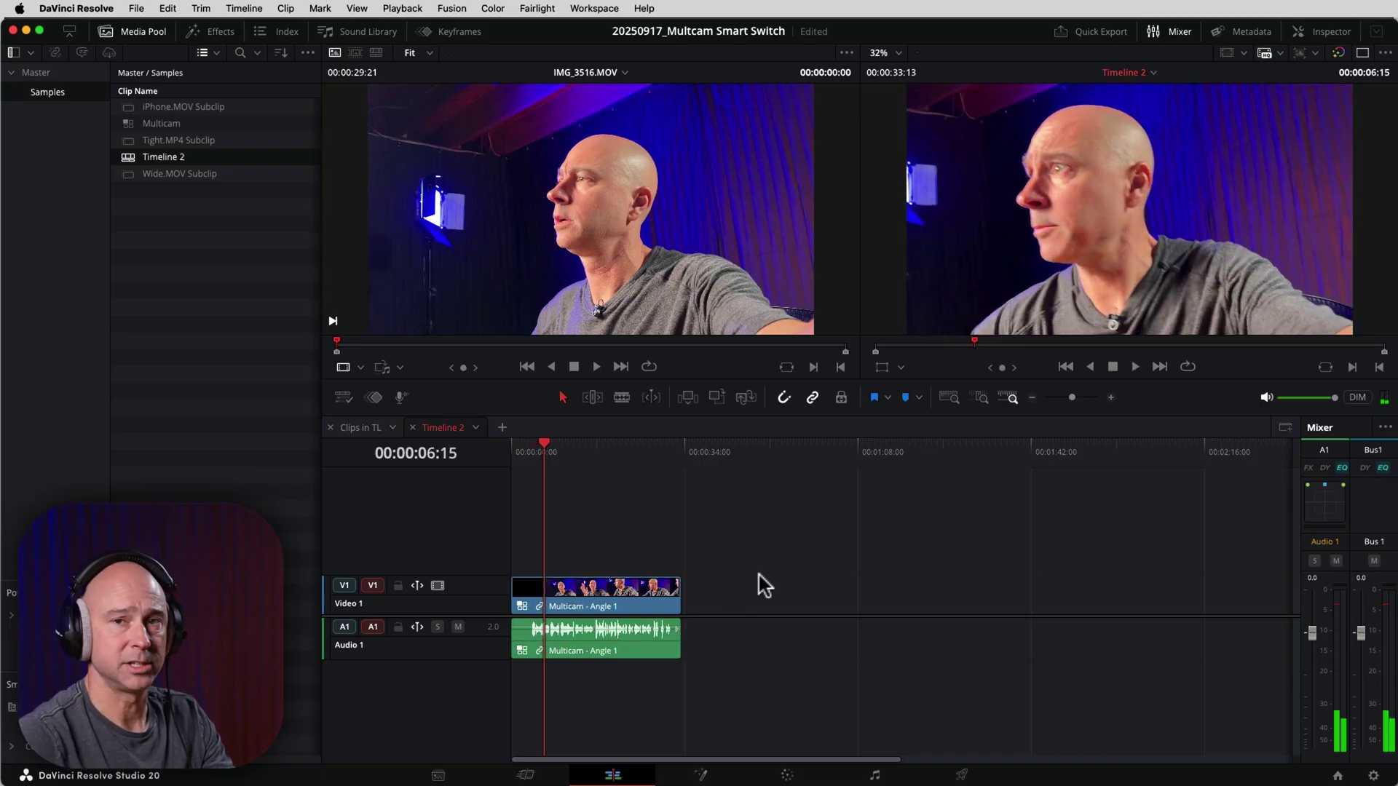
pyautogui.rightClick(580, 587)
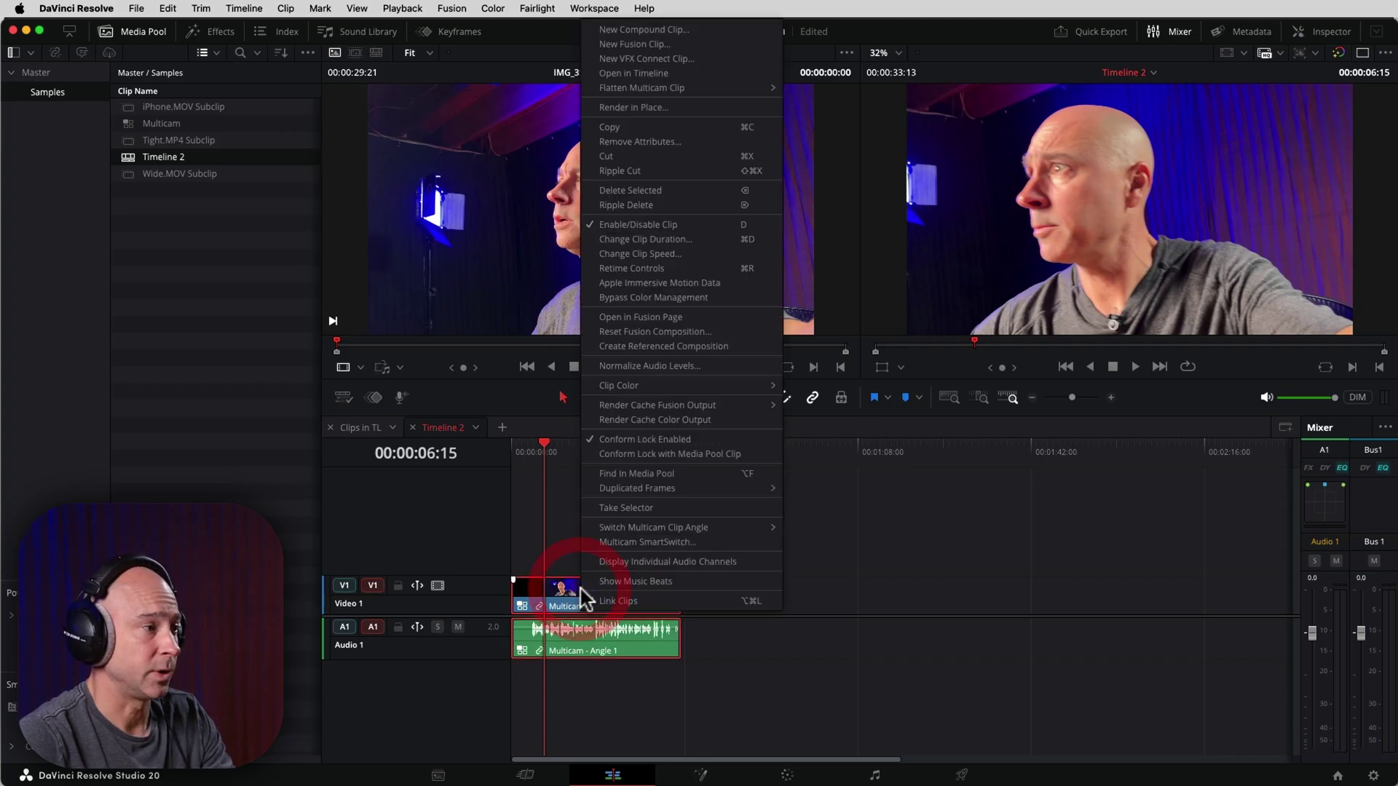
# Switch the timeline's multicam clip to Angle 3, the wide desk shot, and select it
pyautogui.moveTo(614, 531)
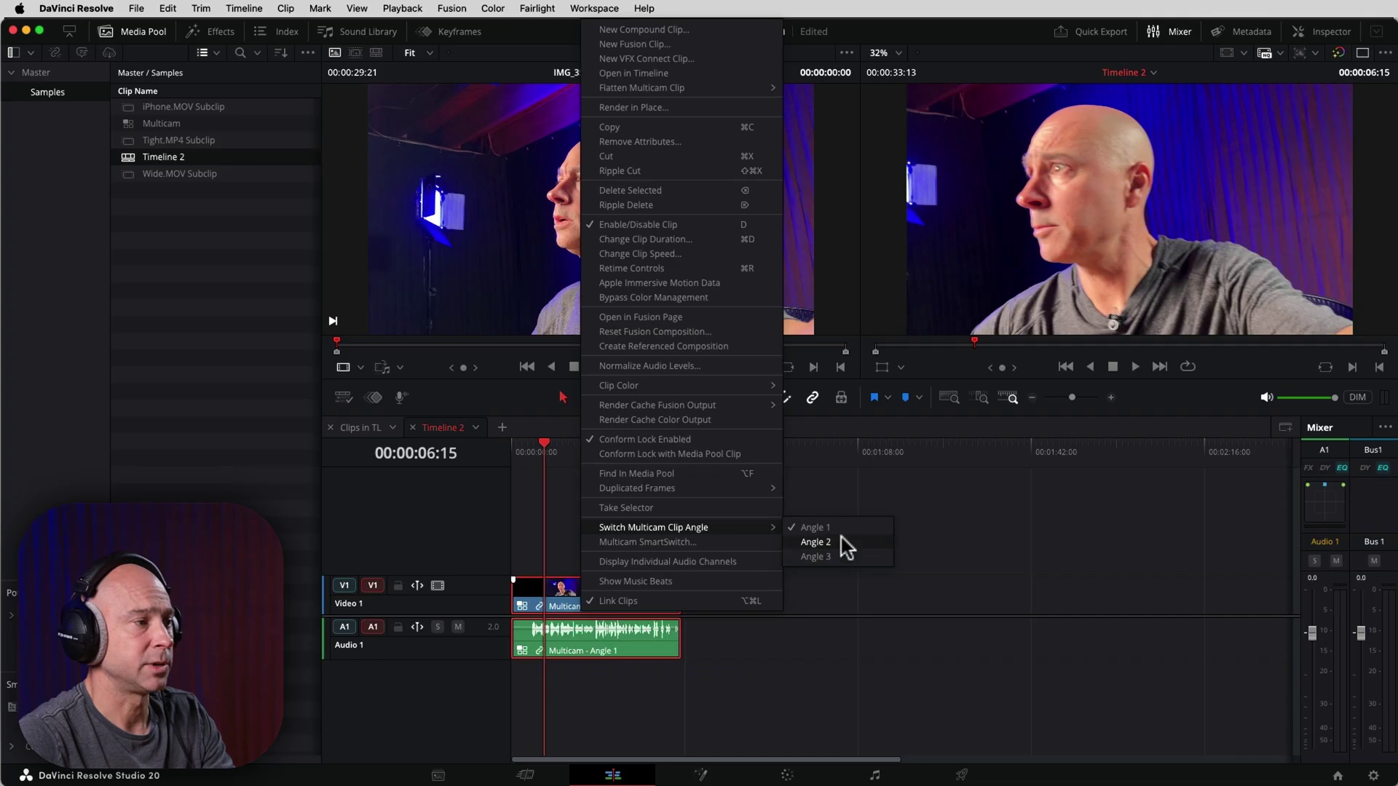
pyautogui.click(833, 556)
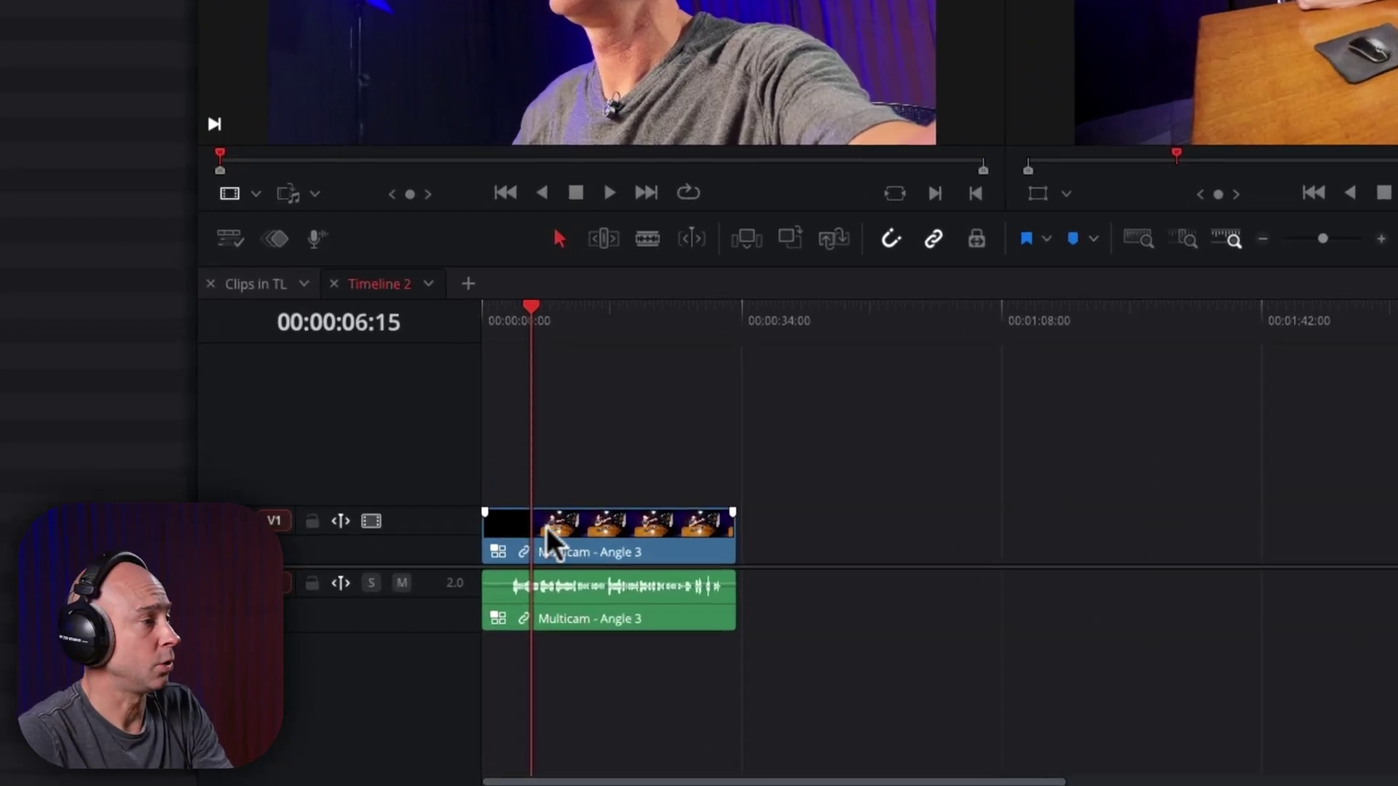
pyautogui.click(546, 528)
# Open Multicam SmartSwitch for the selected clip and set Minimum Edit Duration to 2.00 seconds
pyautogui.rightClick(602, 527)
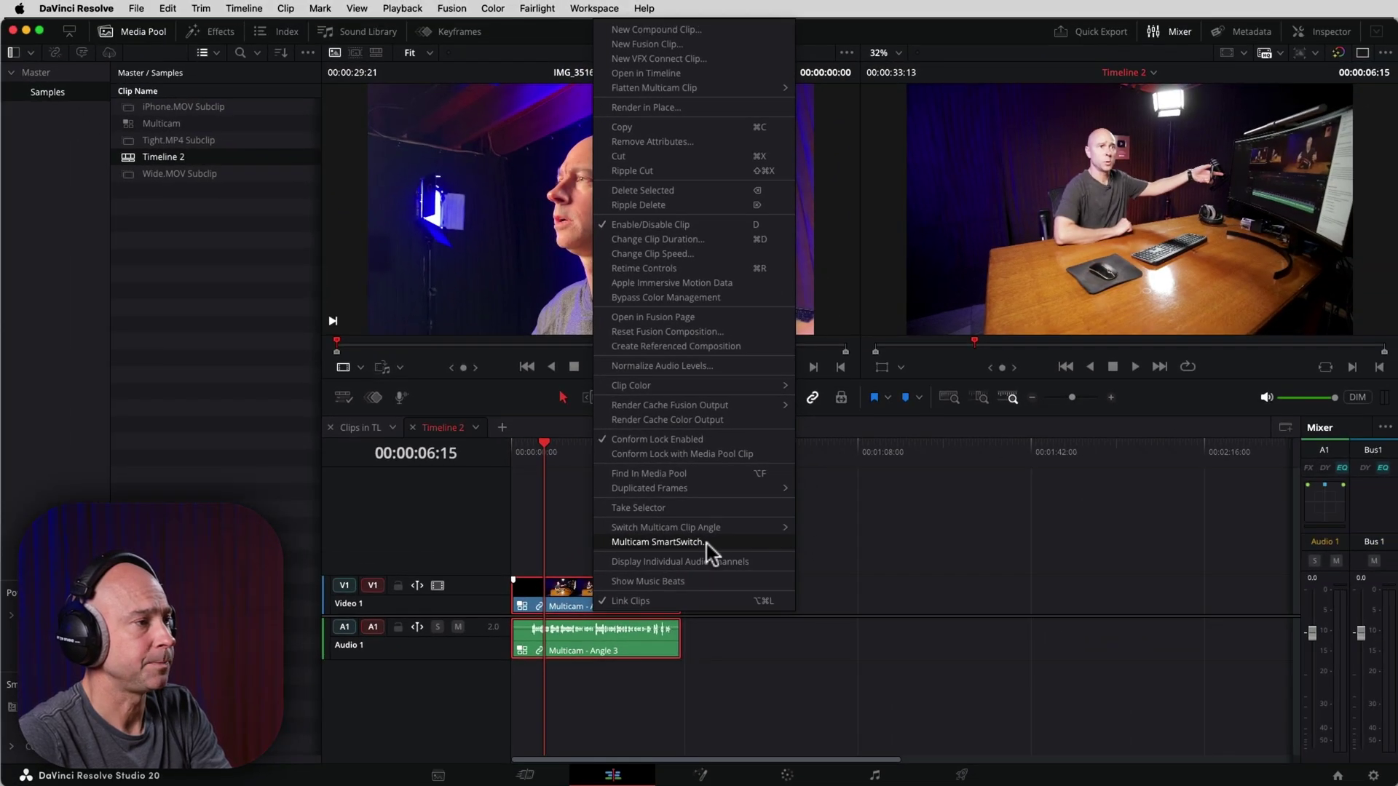
pyautogui.click(705, 544)
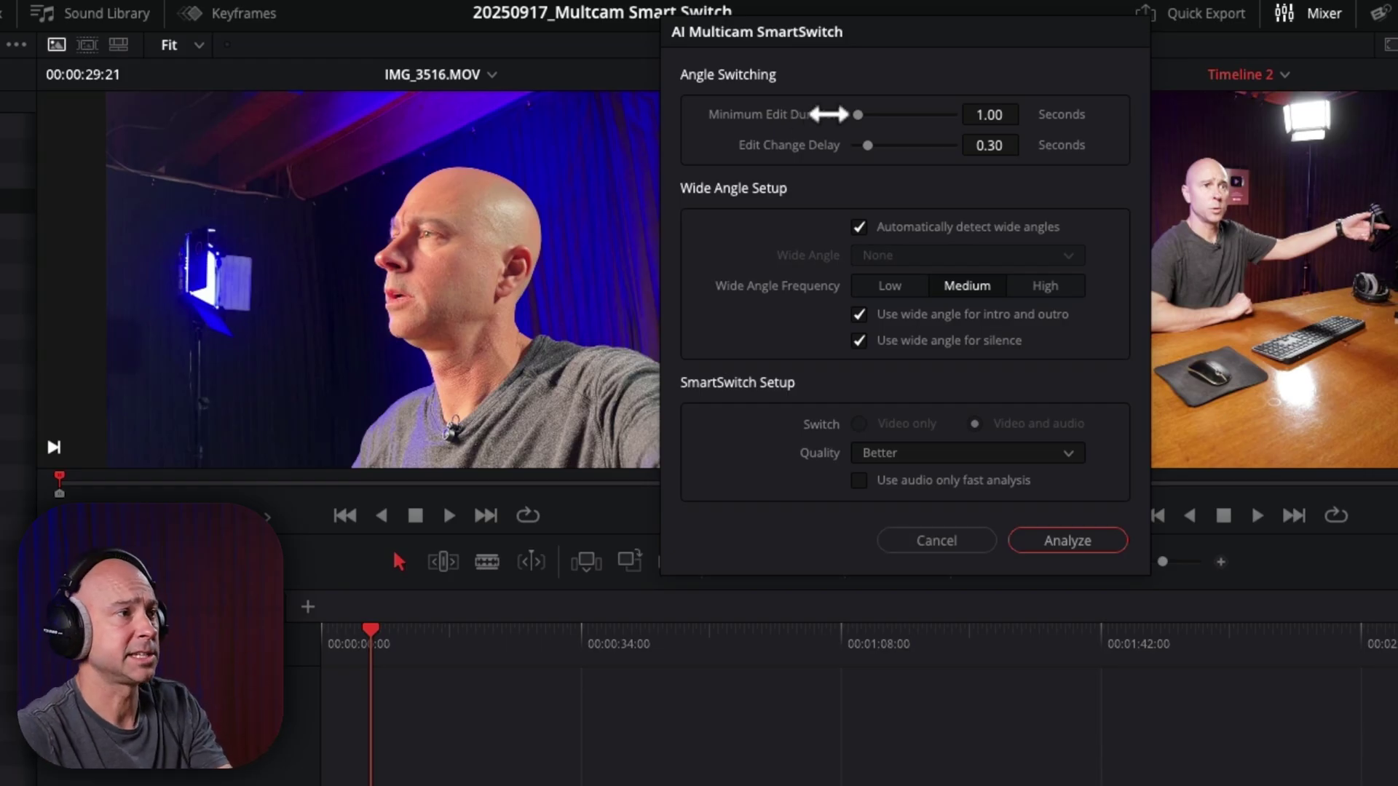
pyautogui.moveTo(859, 112); pyautogui.dragTo(870, 115)
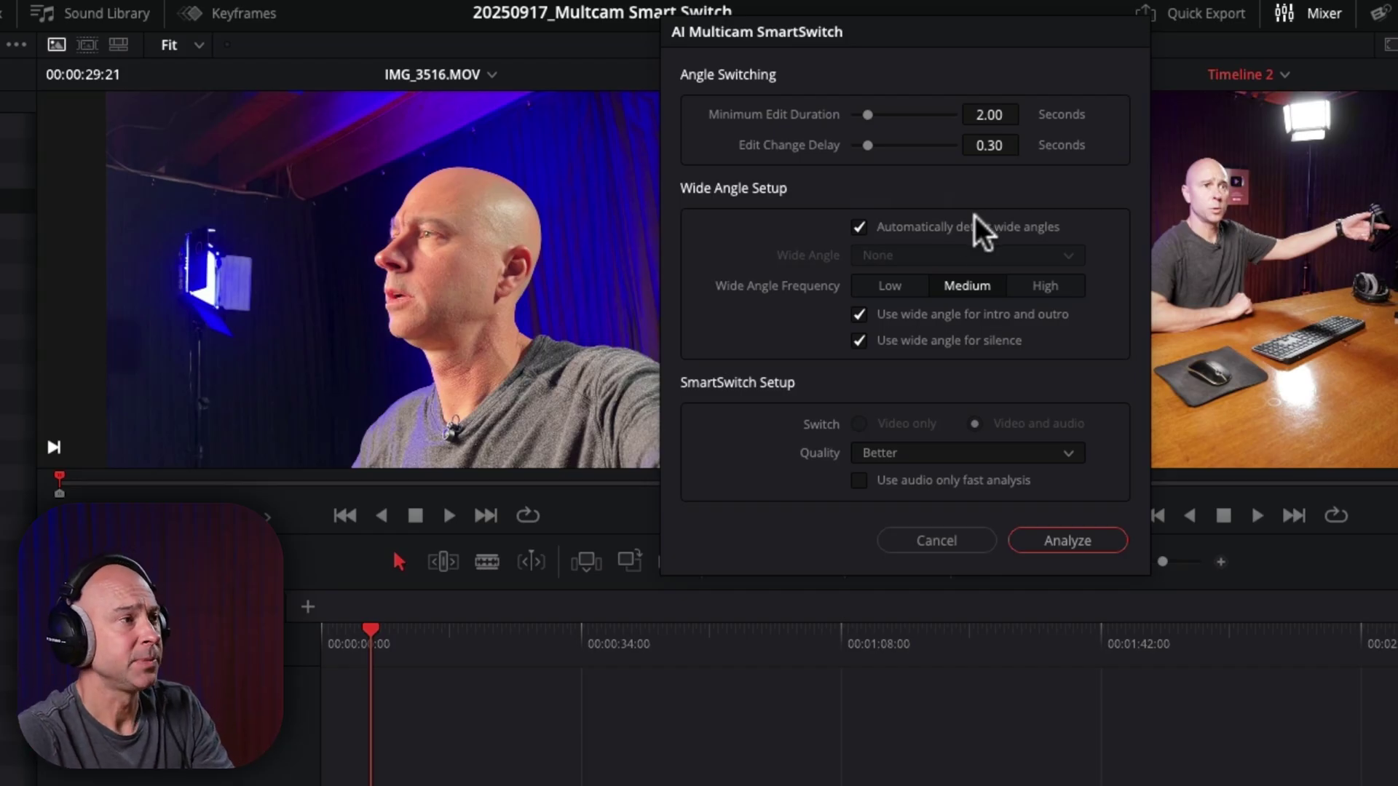
# Leave Automatically detect wide angles on and uncheck Use wide angle for intro and outro
pyautogui.click(859, 227)
pyautogui.click(887, 255)
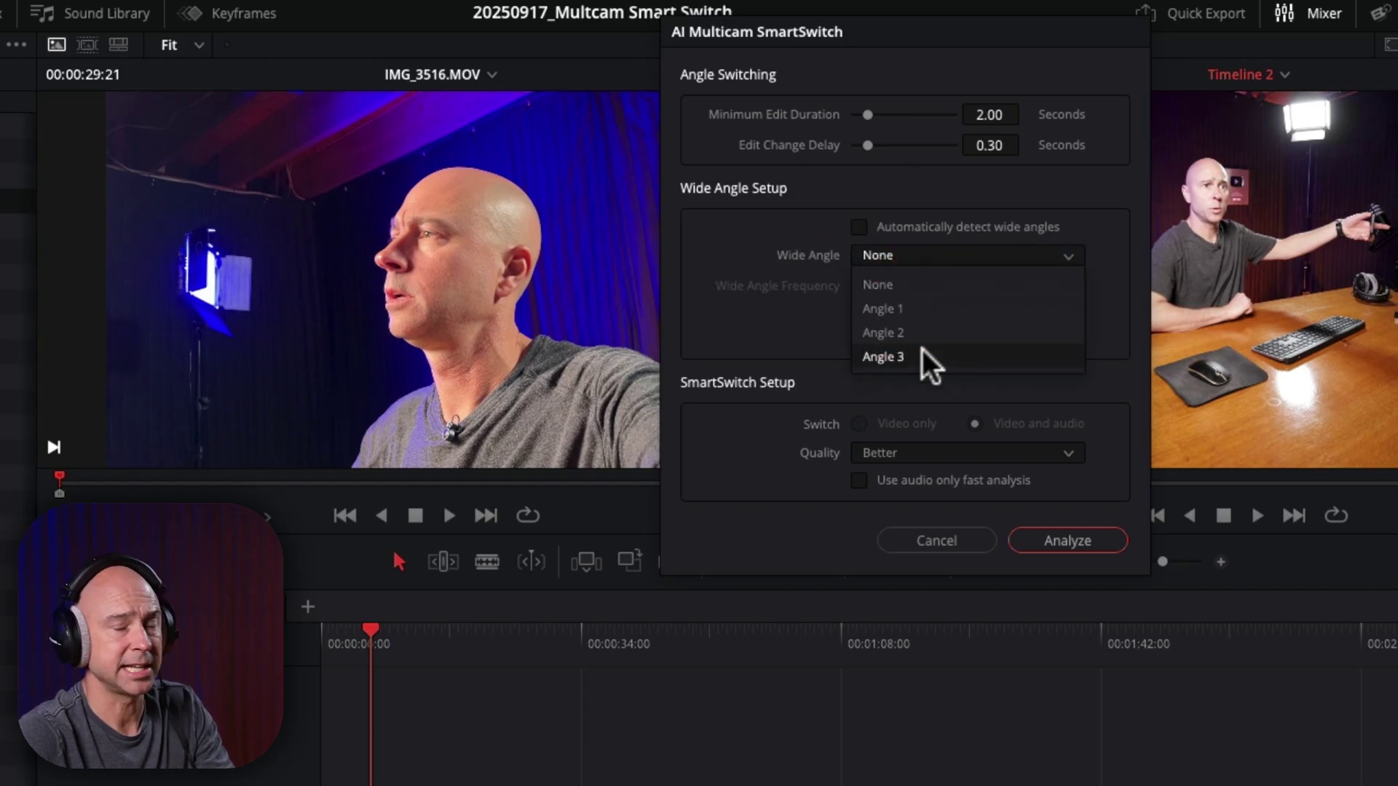
pyautogui.click(759, 251)
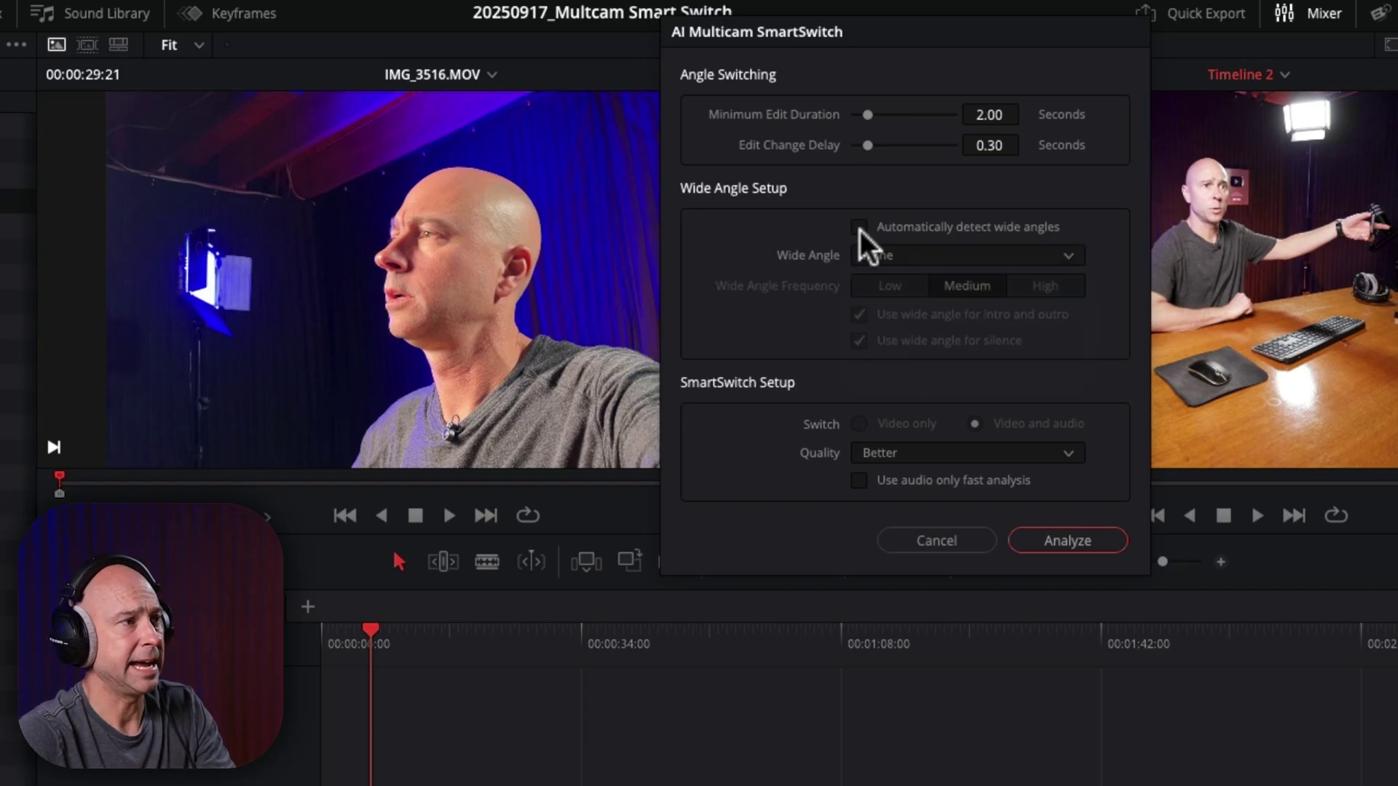
pyautogui.click(859, 228)
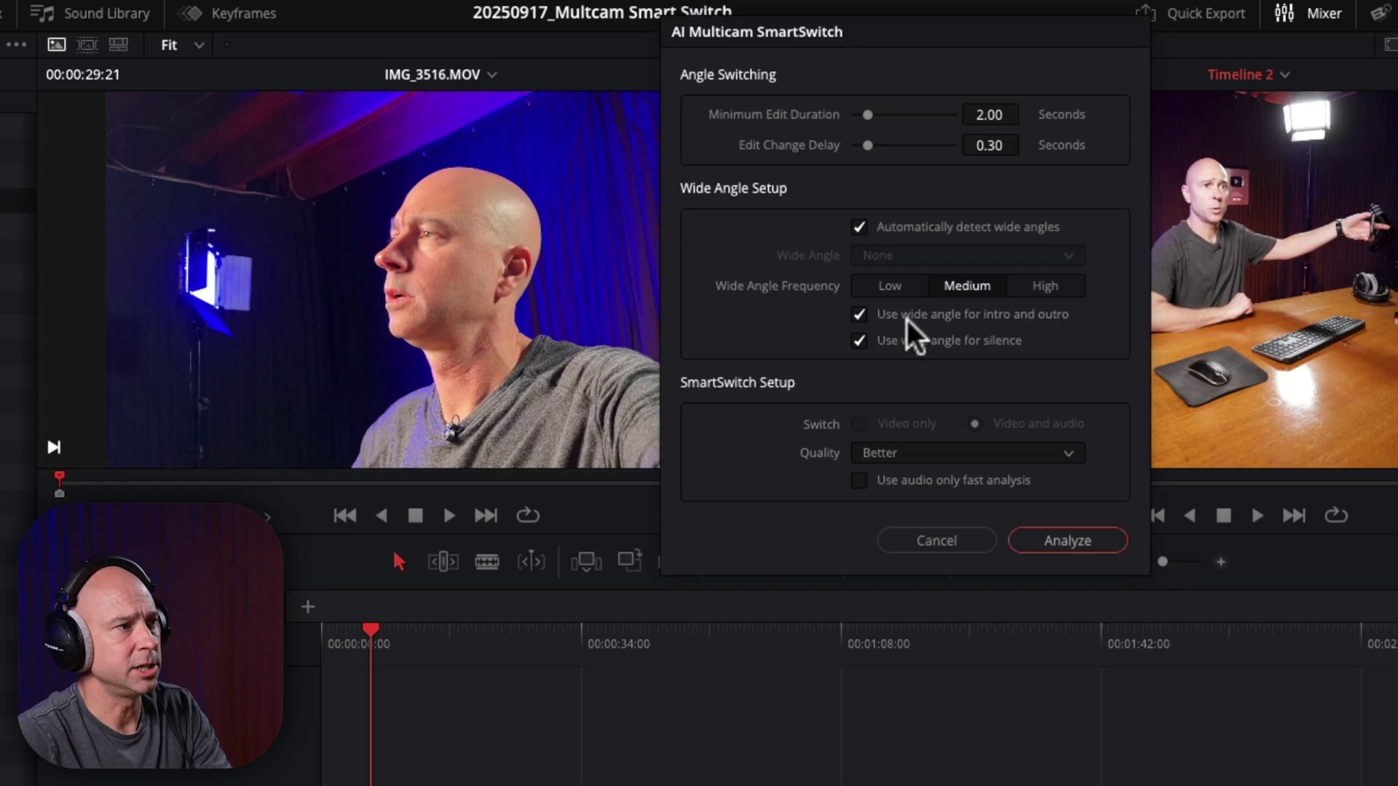
pyautogui.click(857, 316)
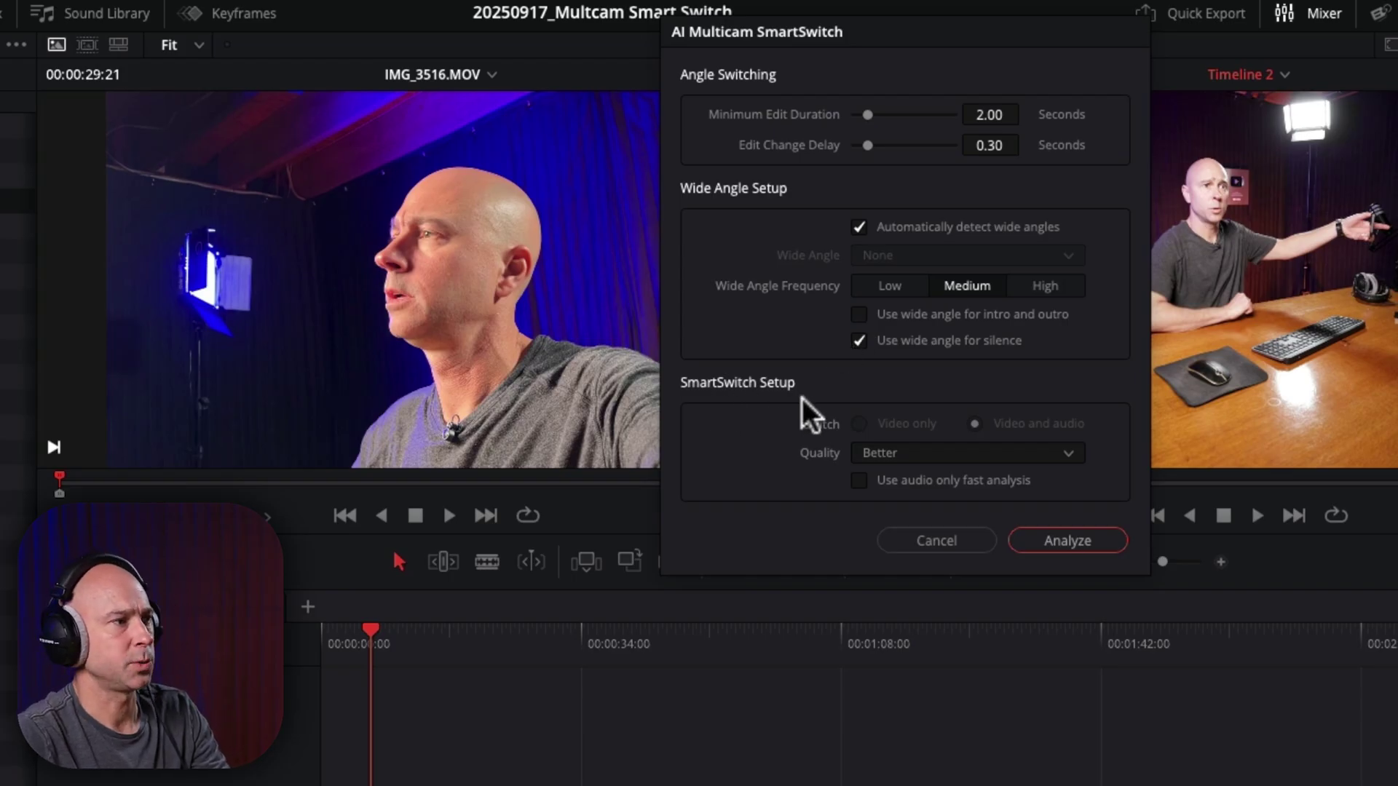
pyautogui.click(899, 453)
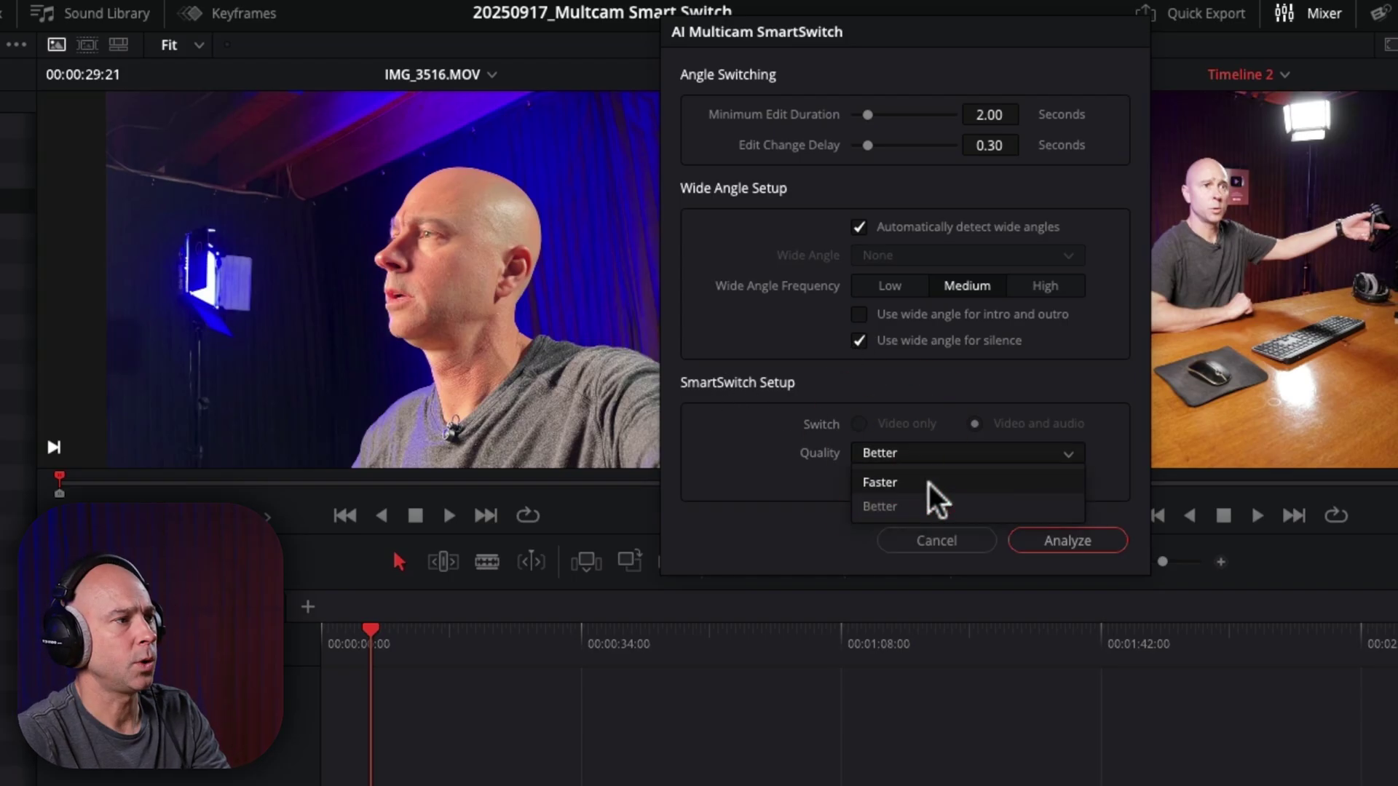
pyautogui.click(929, 482)
pyautogui.click(935, 450)
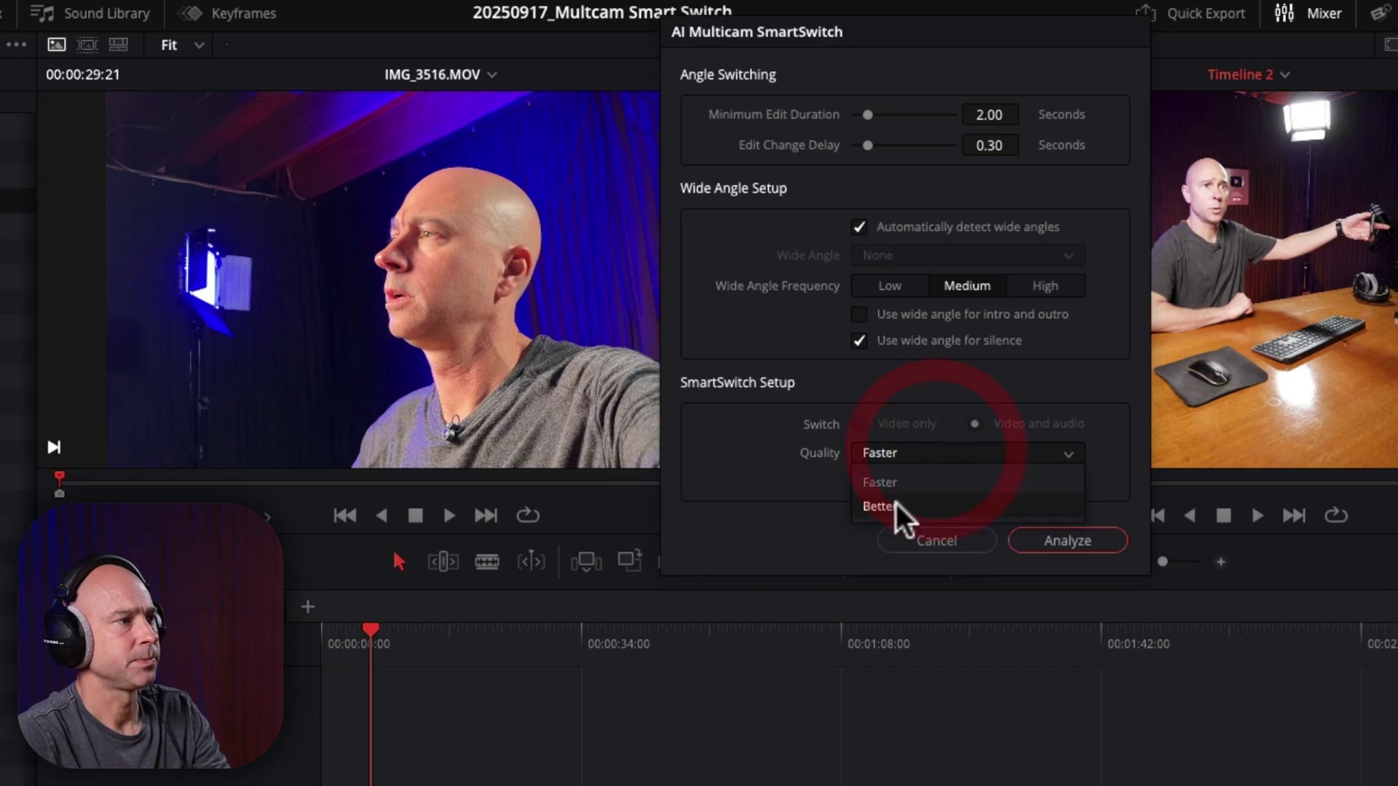
pyautogui.click(903, 507)
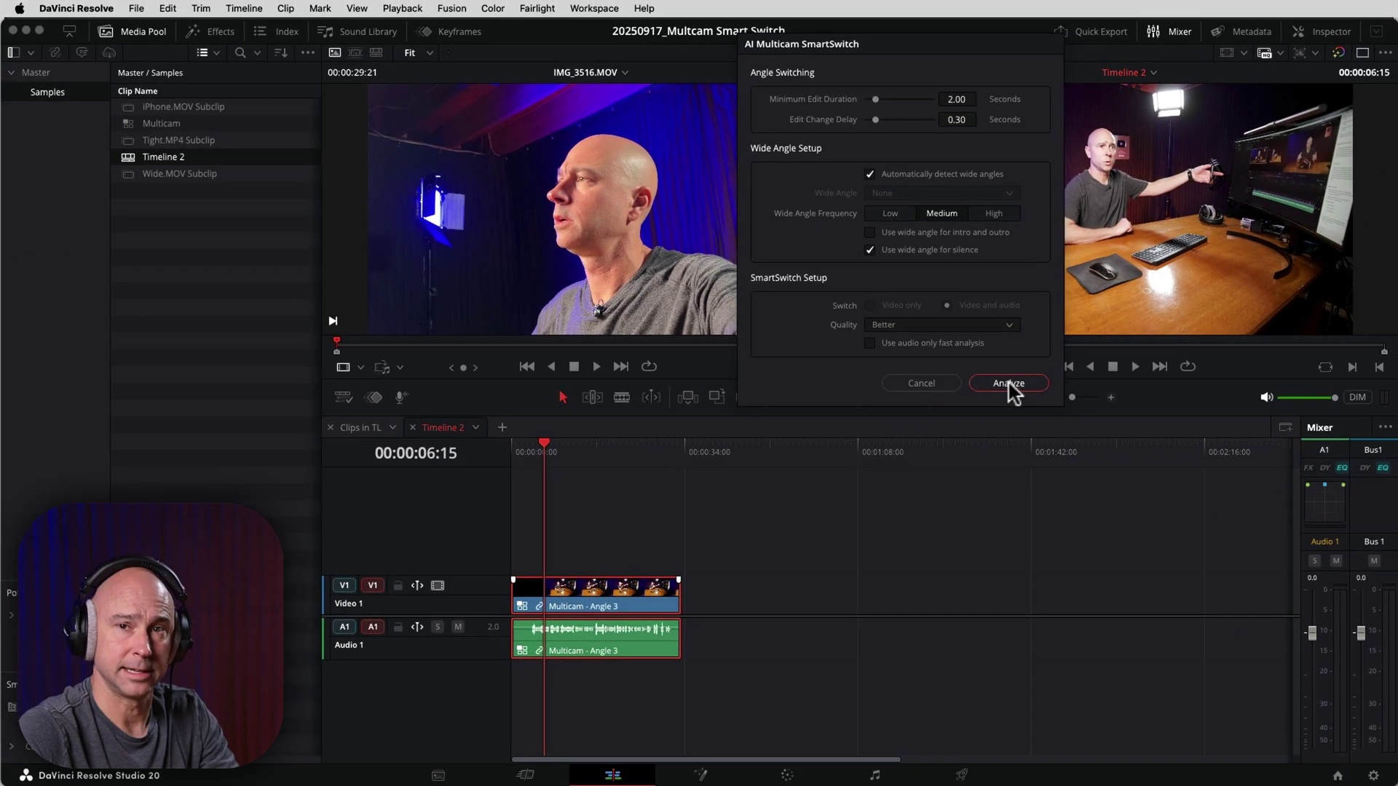
pyautogui.click(1050, 493)
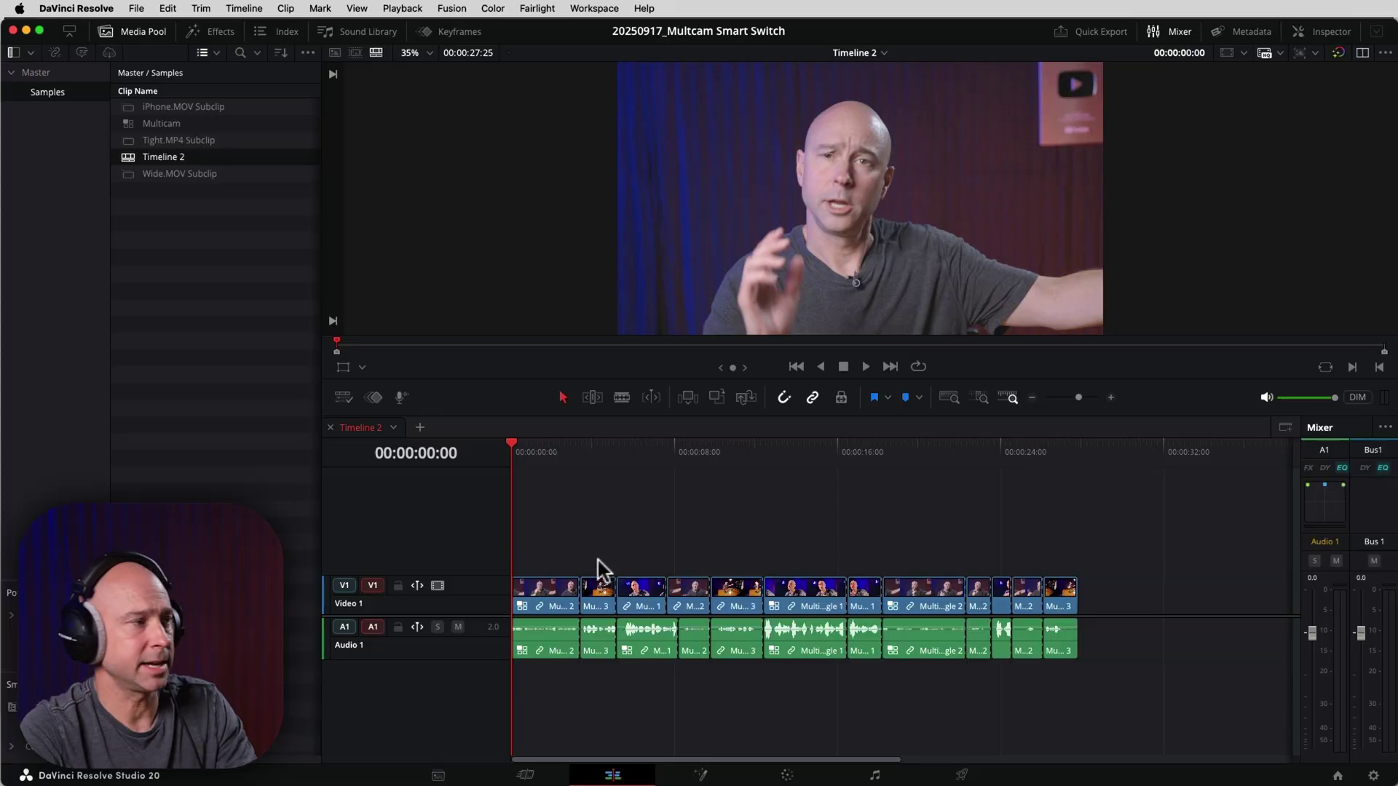
# Play Timeline 2 from the start to review the SmartSwitch cuts, stopping near 00:00:14:21
pyautogui.click(510, 434)
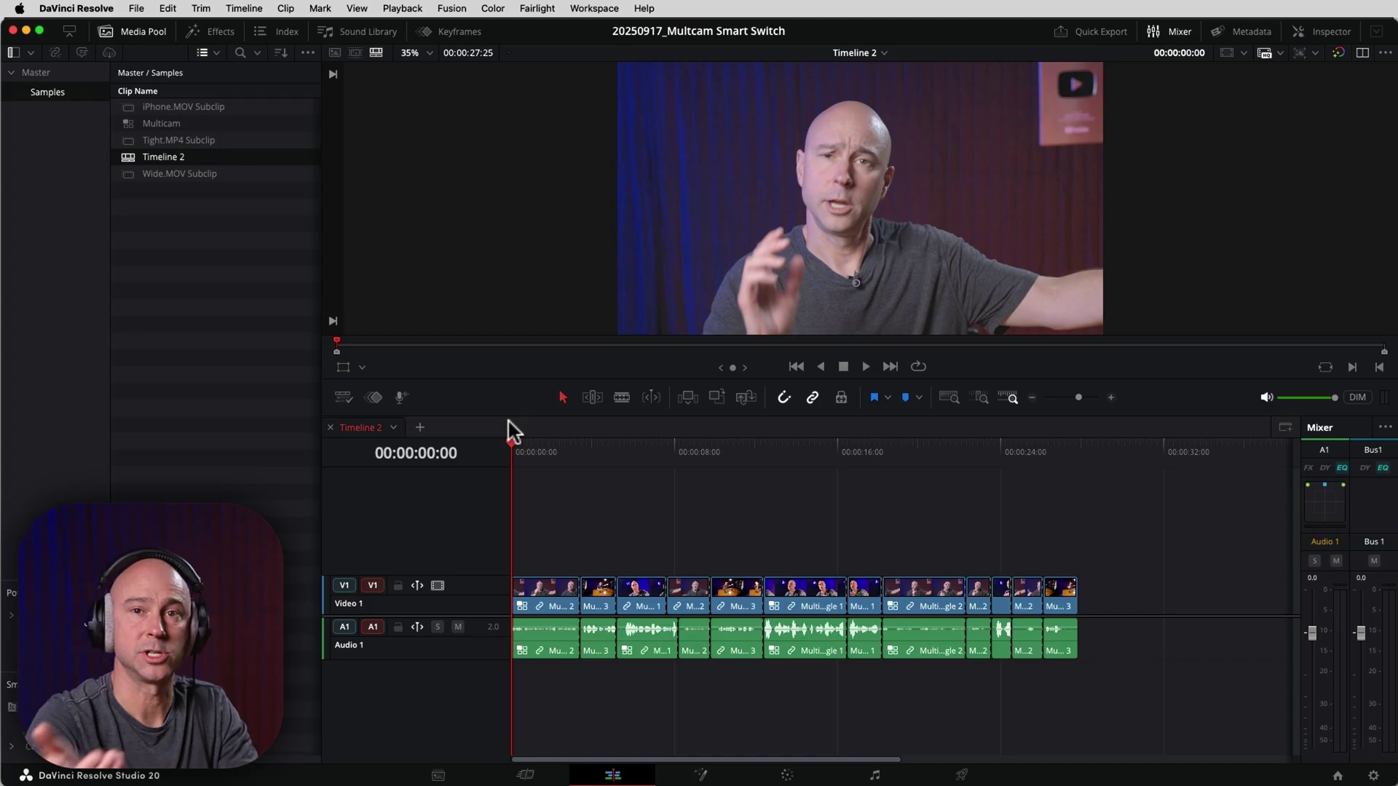
pyautogui.press('space')
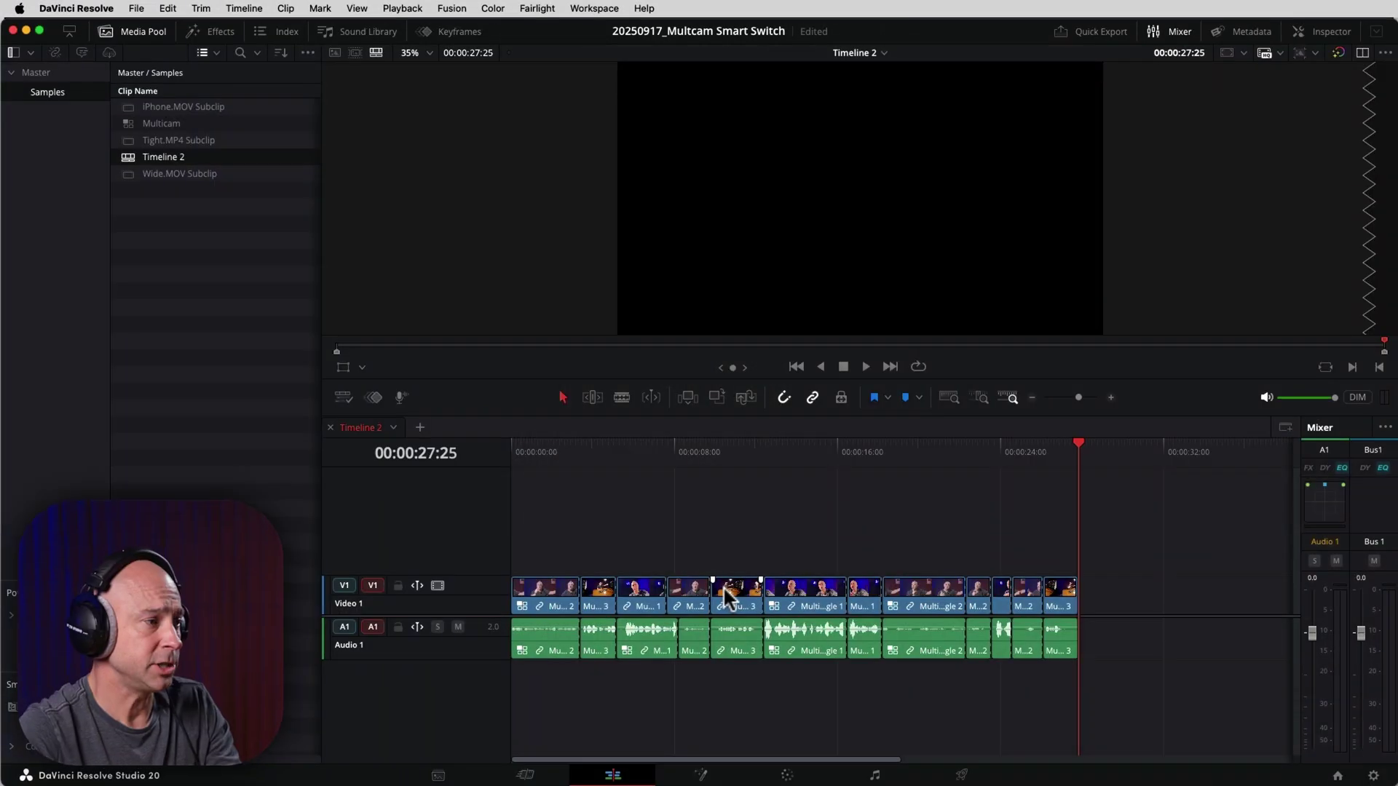
pyautogui.click(796, 457)
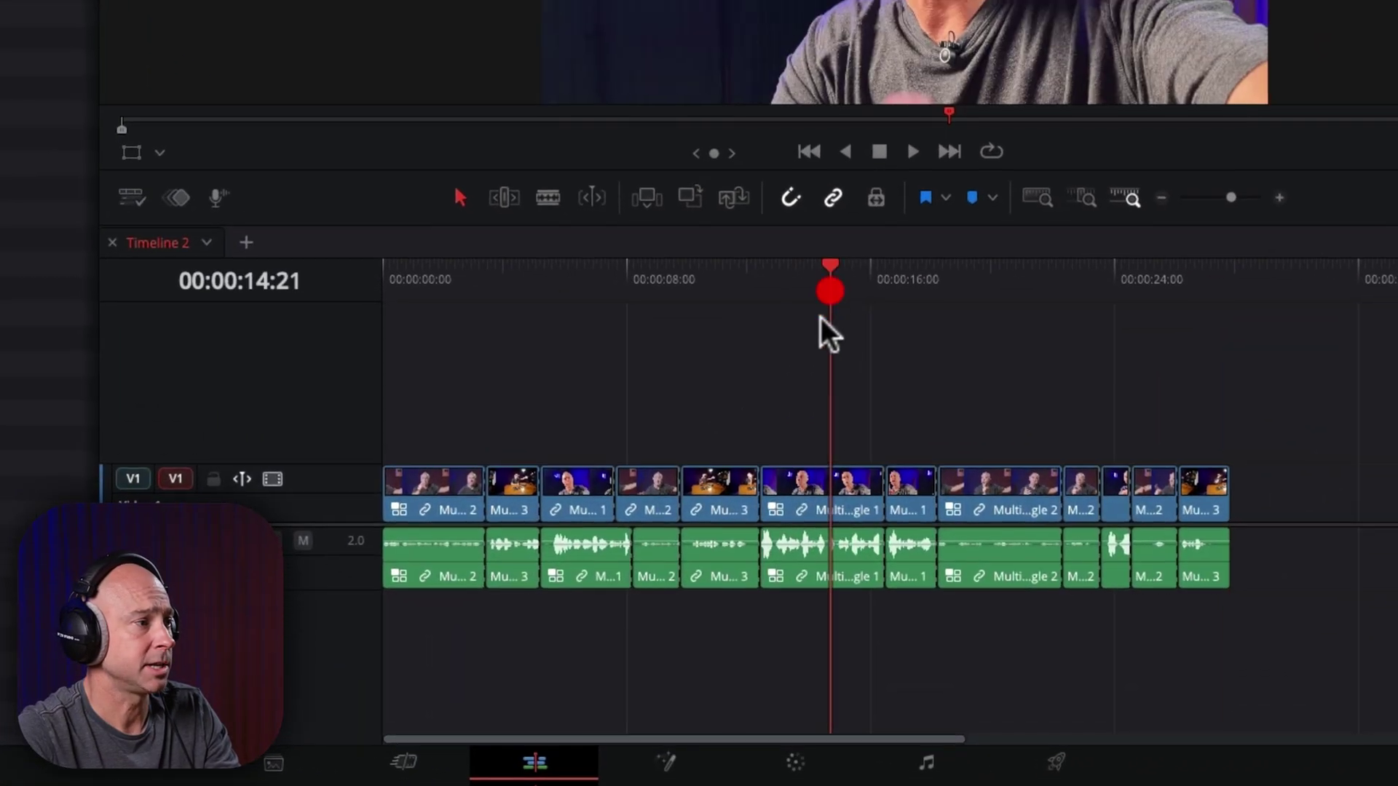
# Switch the clip at 00:00:14:21 from Angle 1 to Angle 2 and select its video
pyautogui.rightClick(795, 482)
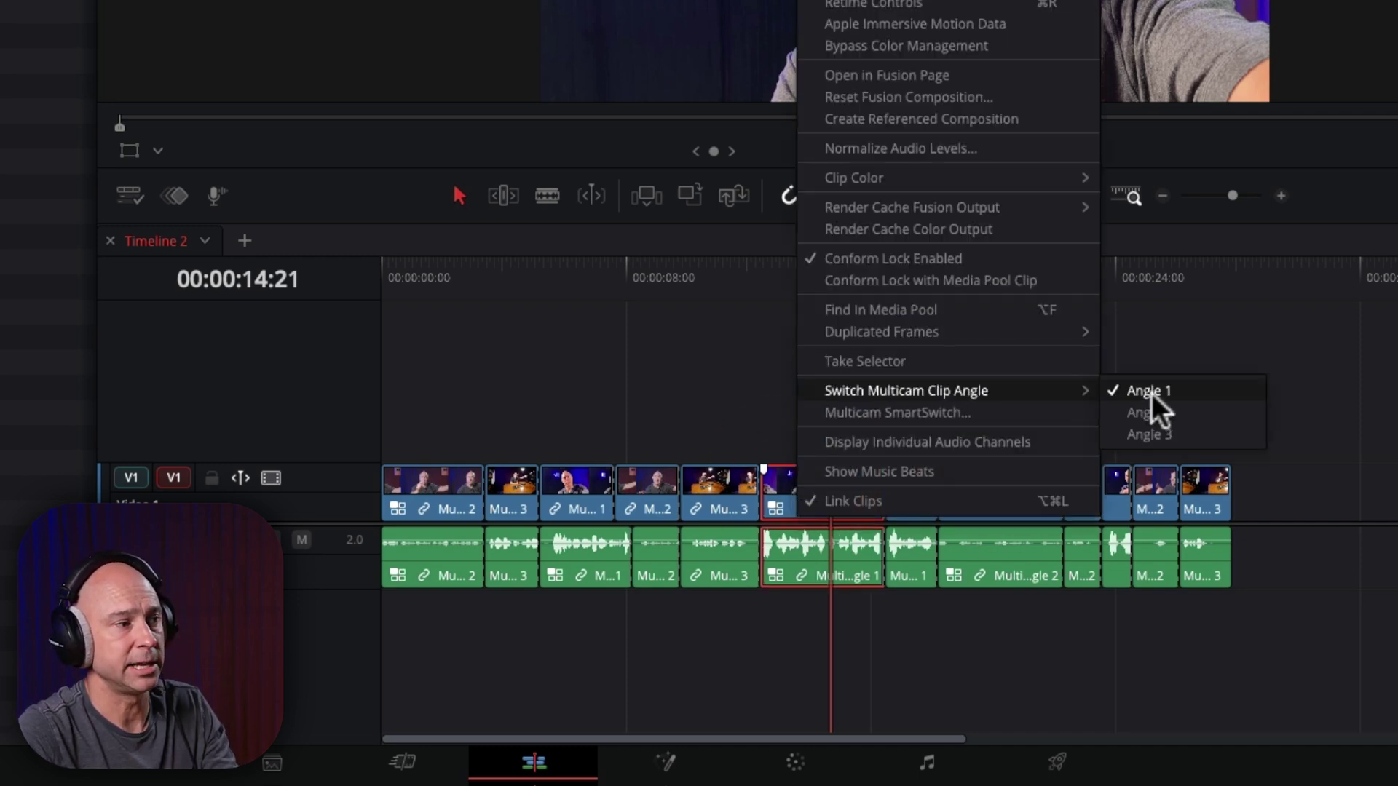
pyautogui.click(1156, 413)
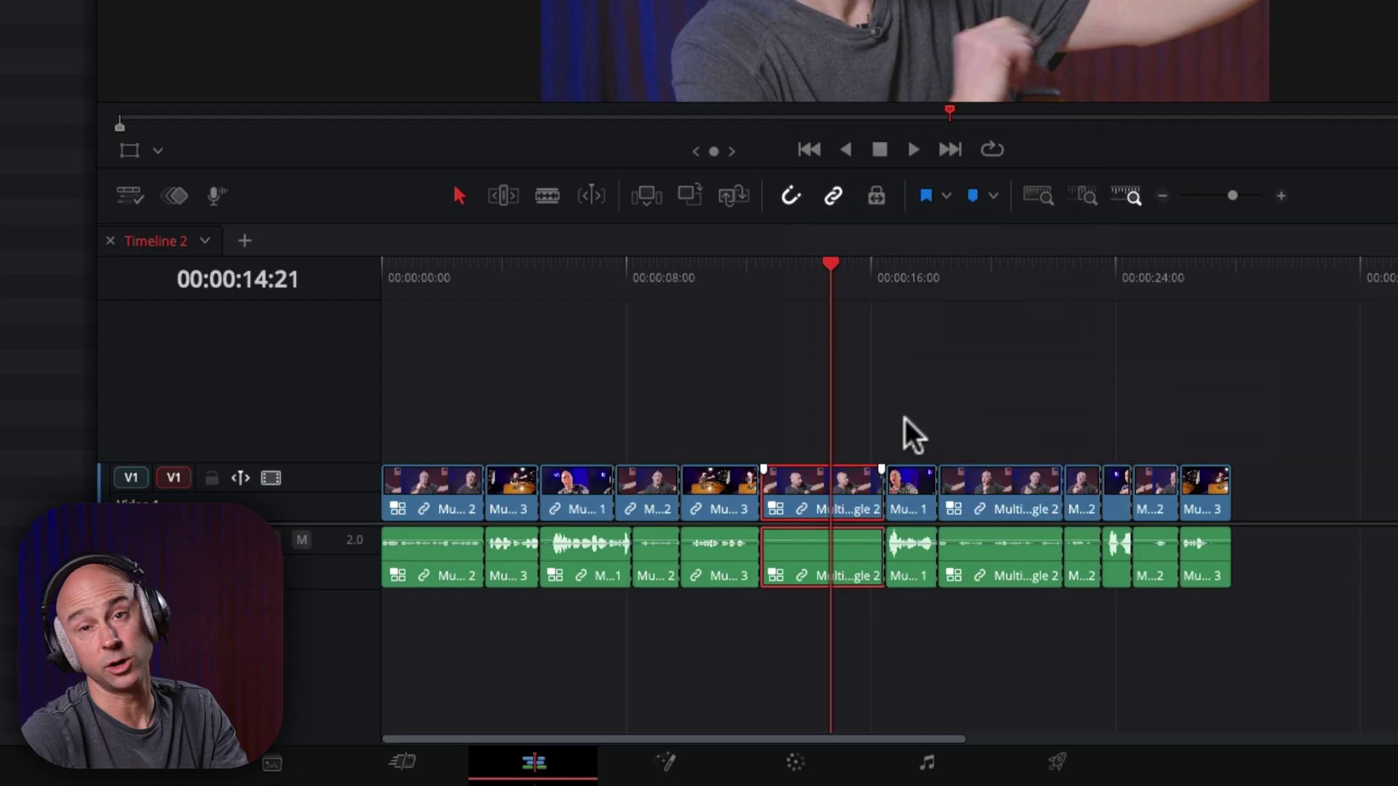
pyautogui.click(874, 417)
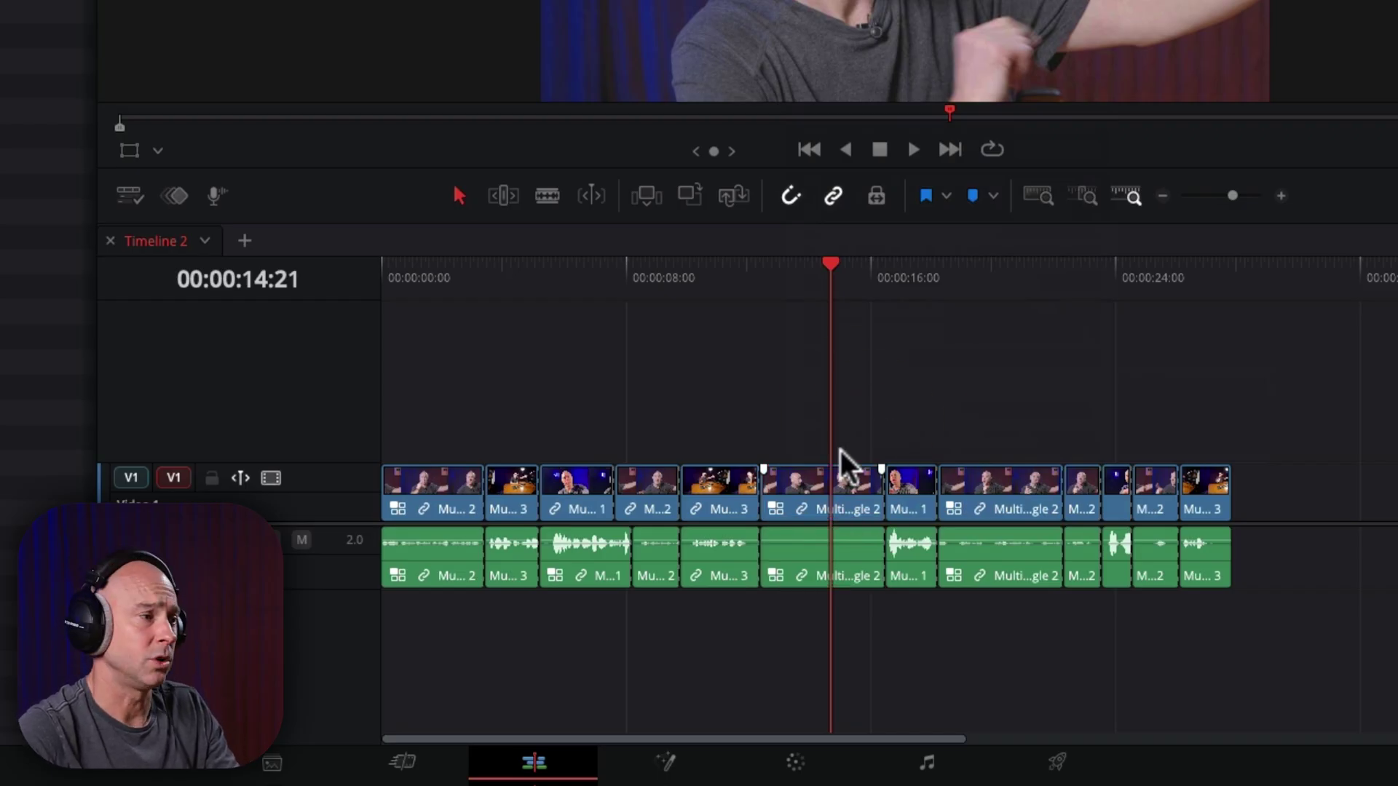
pyautogui.click(805, 483)
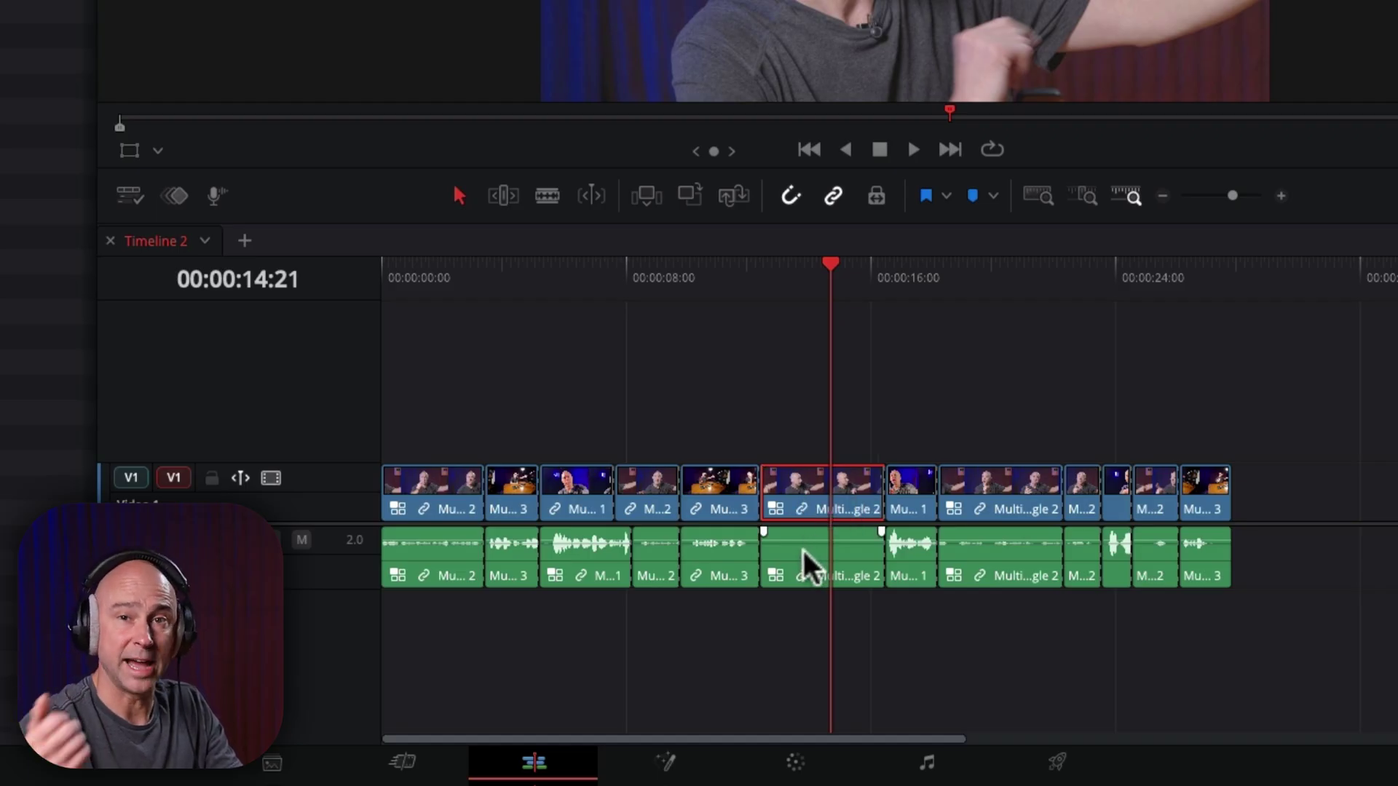
# Select only that clip's audio and switch it to Angle 1, leaving the video on Angle 2
pyautogui.click(794, 612)
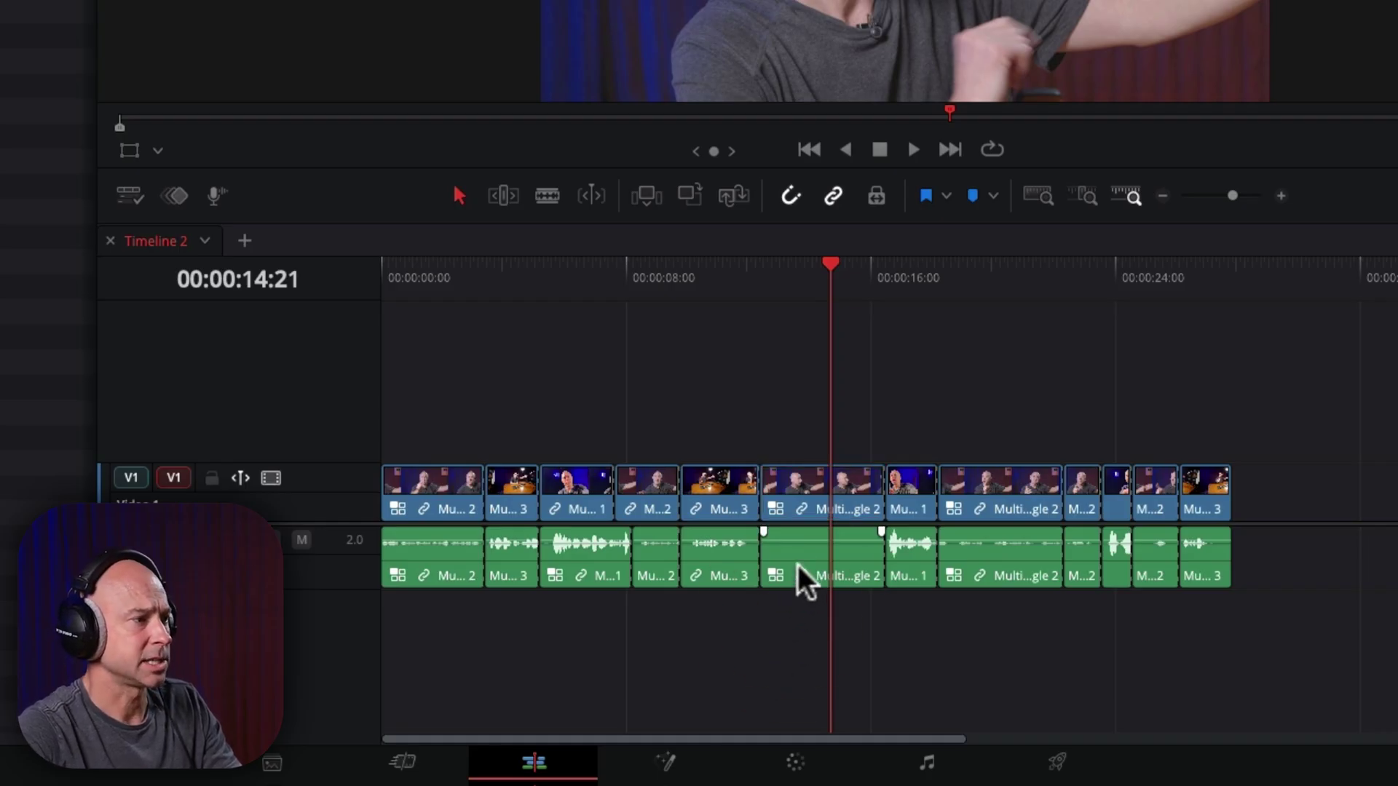
pyautogui.click(798, 566)
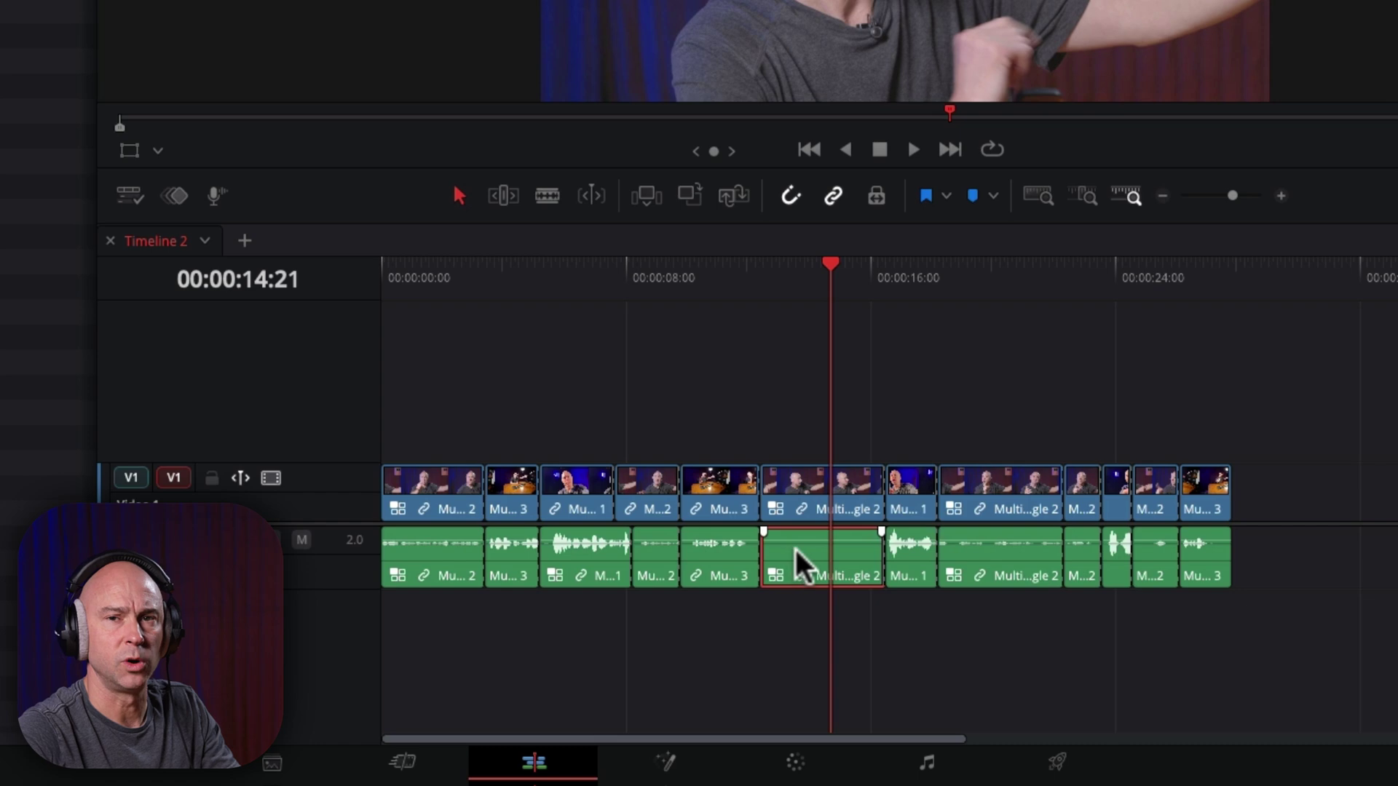
pyautogui.rightClick(795, 549)
pyautogui.moveTo(976, 687)
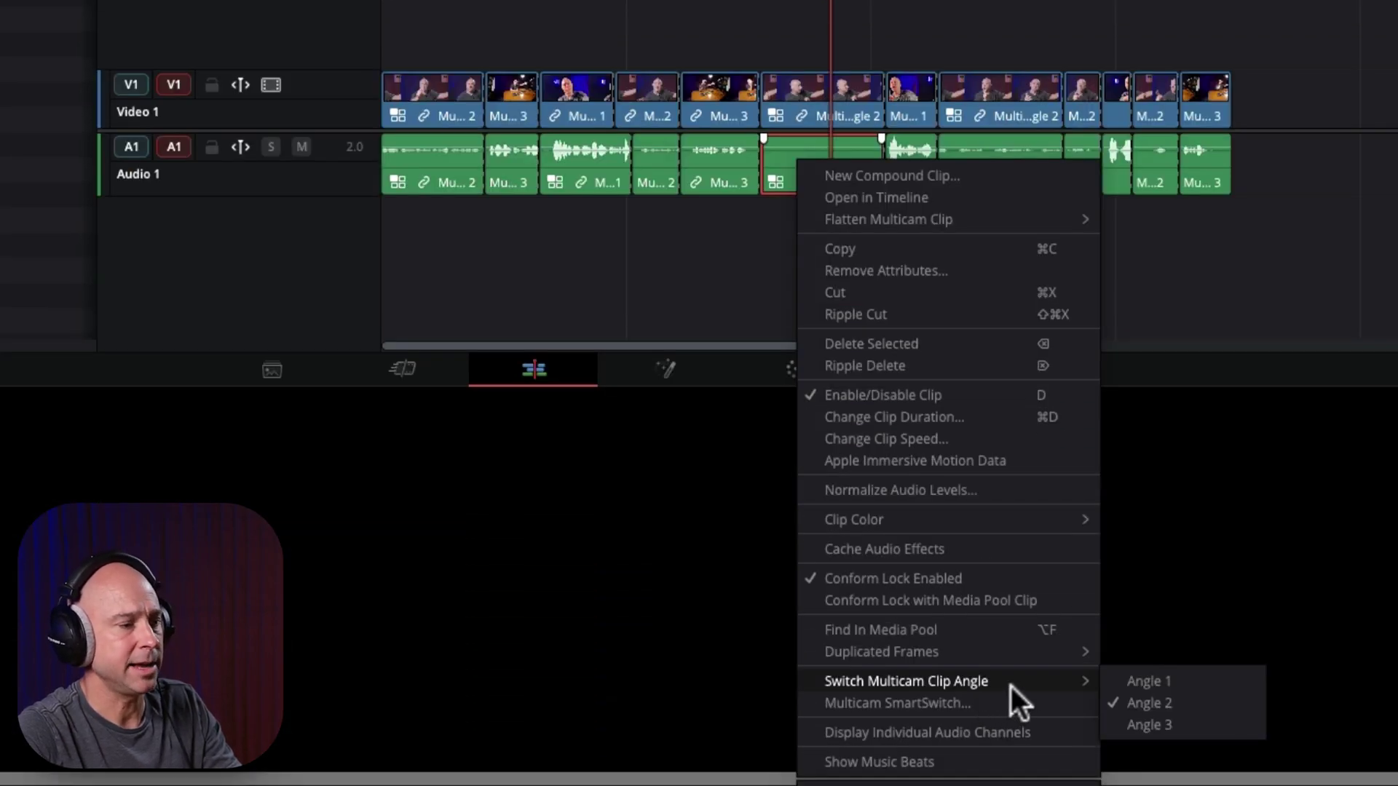
pyautogui.click(1178, 682)
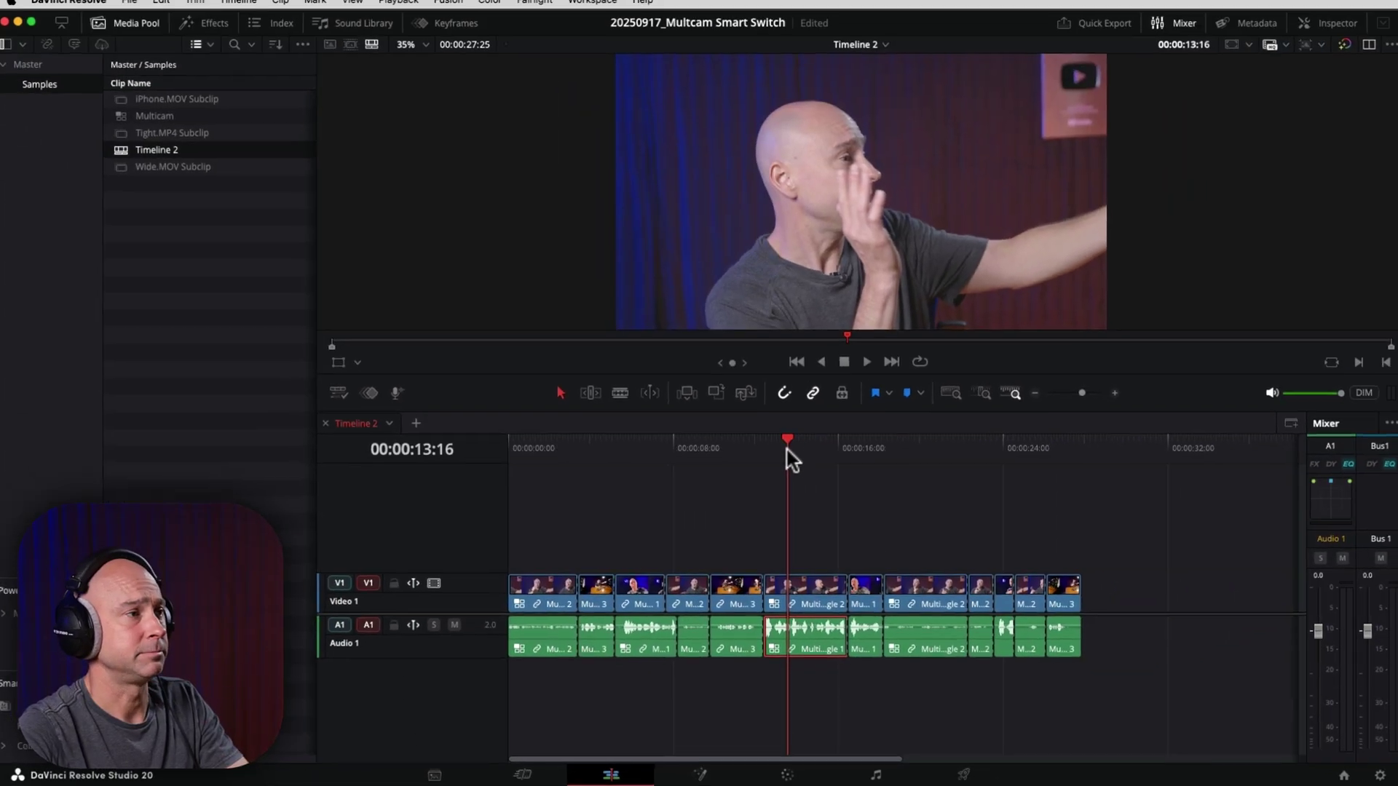
# Play across the 00:00:14 clip to check Angle 2 picture with Angle 1 sound
pyautogui.press('space')
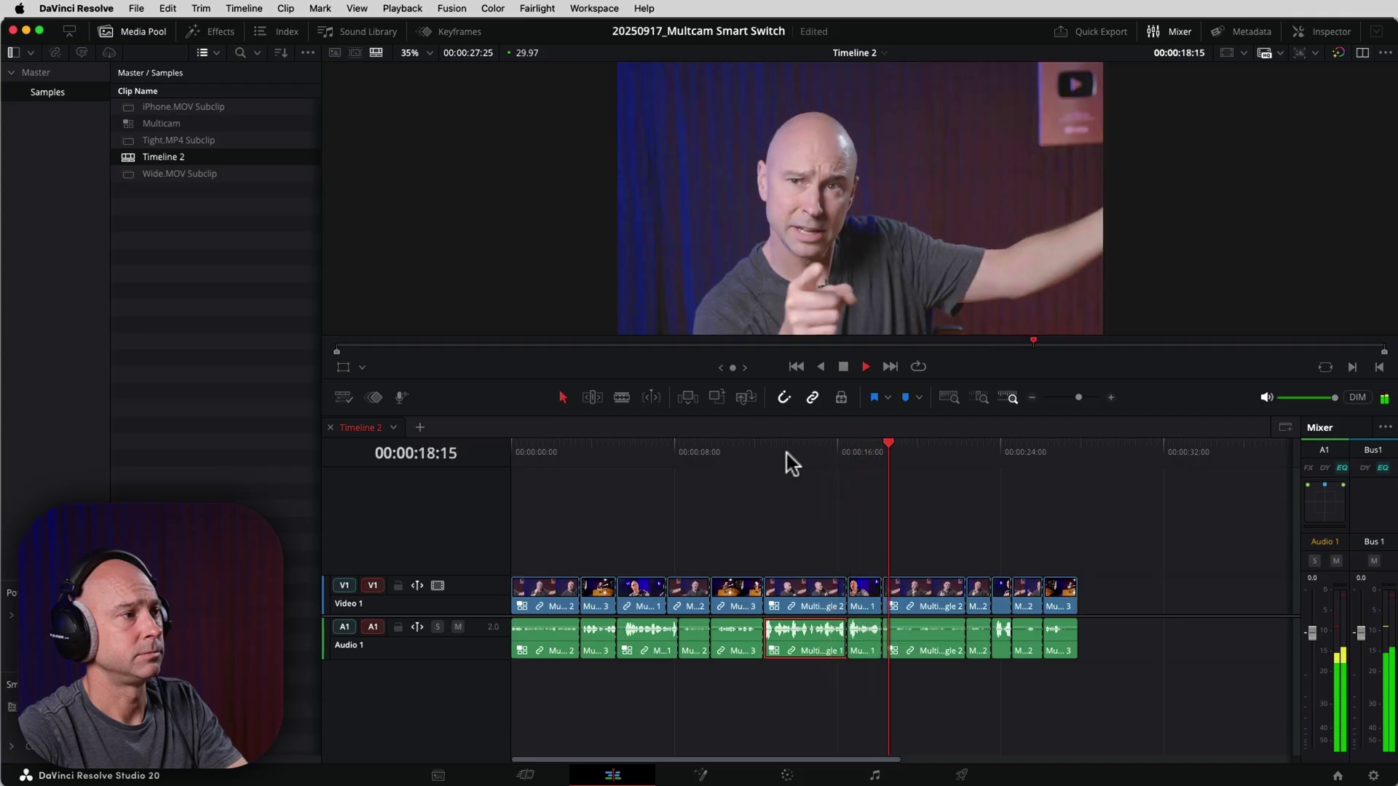
pyautogui.press('space')
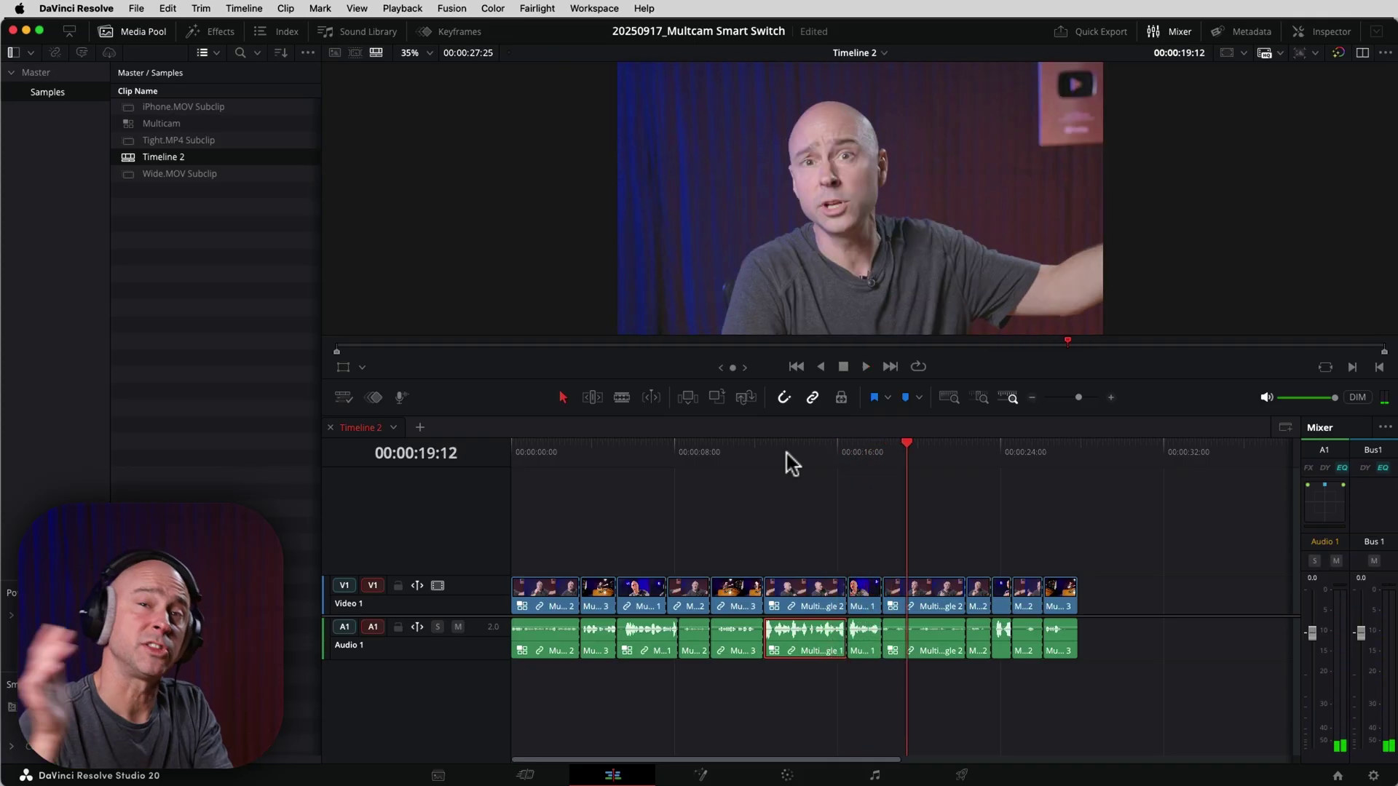